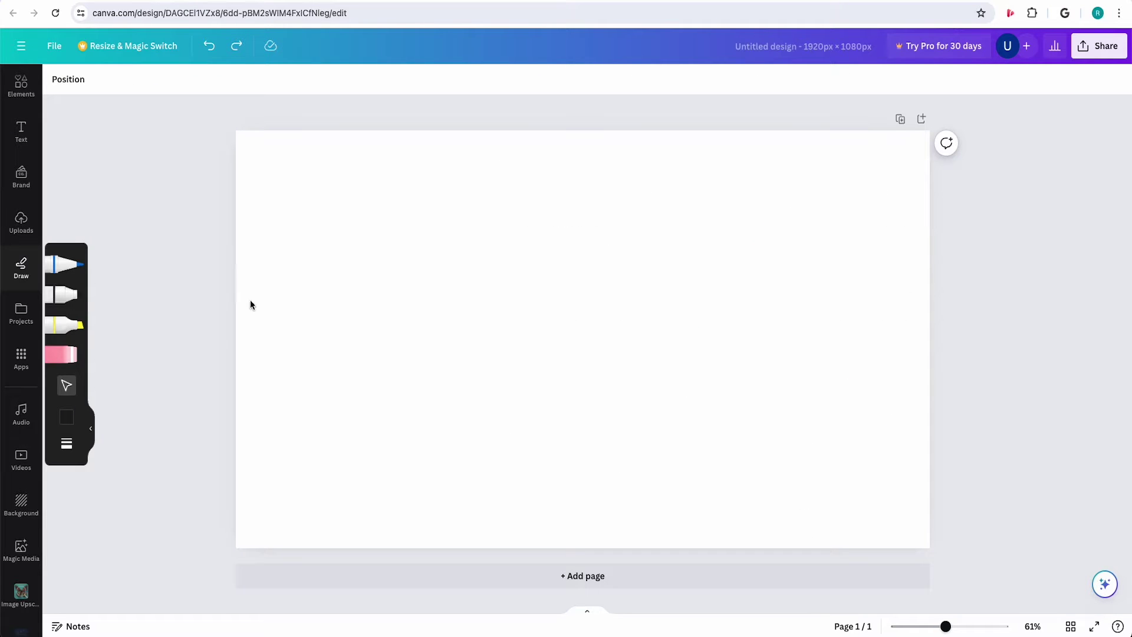
# - Choose the pen, then the thicker black marker, for freehand sketching on the blank page
pyautogui.click(75, 272)
pyautogui.click(66, 294)
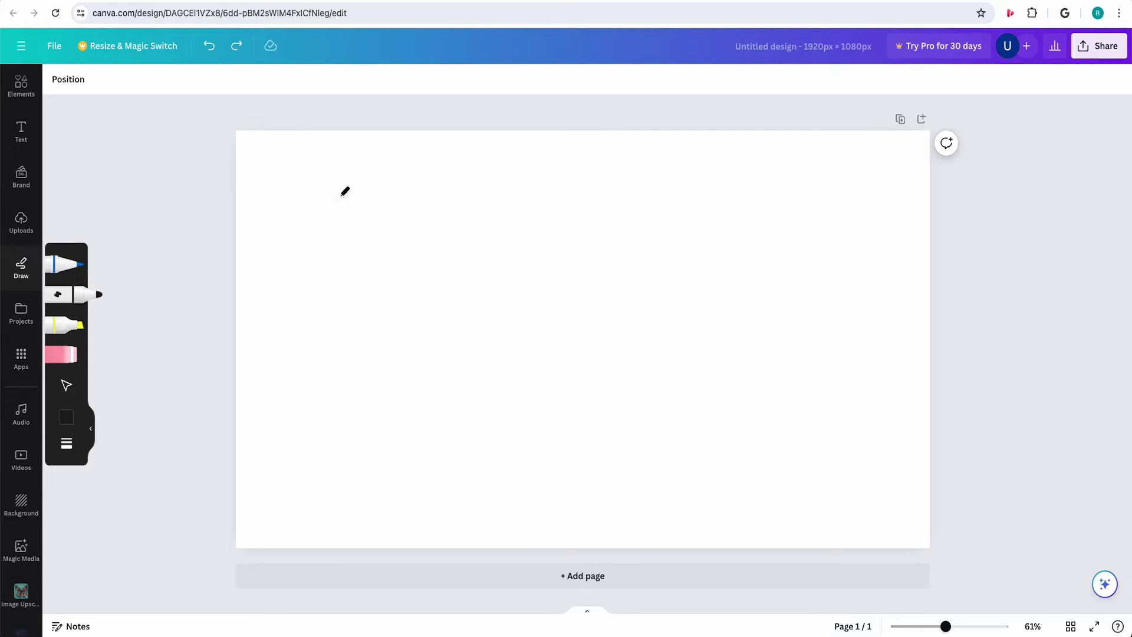
# - Sketch the rectangular layout frame and a vertical divider near its left side
pyautogui.moveTo(332, 191)
pyautogui.mouseDown()
pyautogui.moveTo(795, 190)
pyautogui.moveTo(845, 463)
pyautogui.mouseUp()
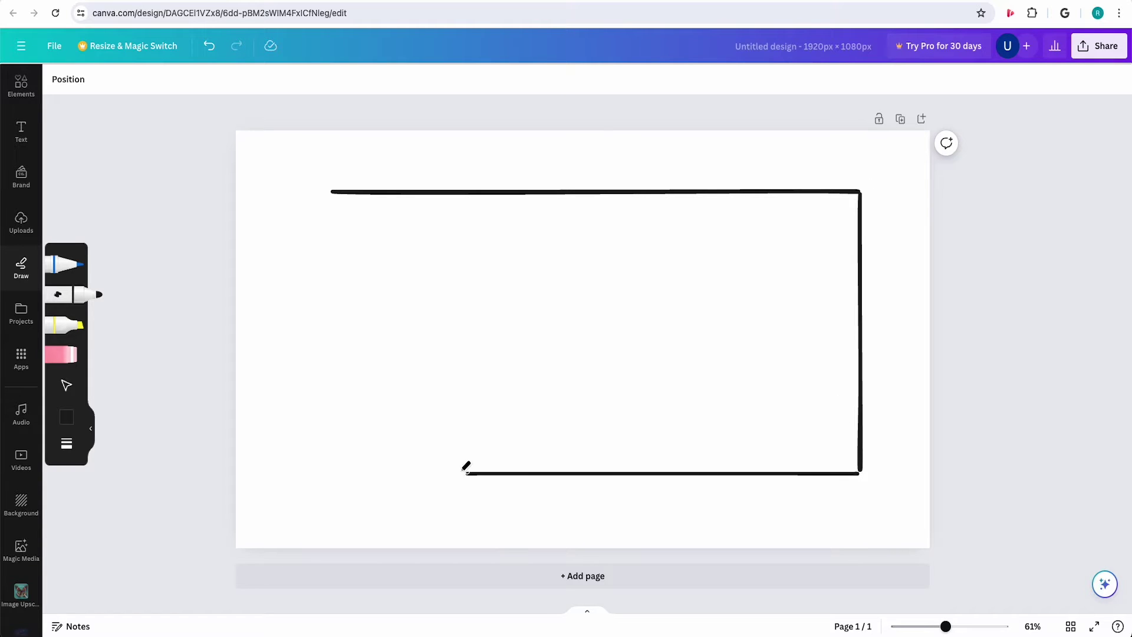
pyautogui.moveTo(844, 464); pyautogui.dragTo(336, 456)
pyautogui.moveTo(329, 191); pyautogui.dragTo(329, 468)
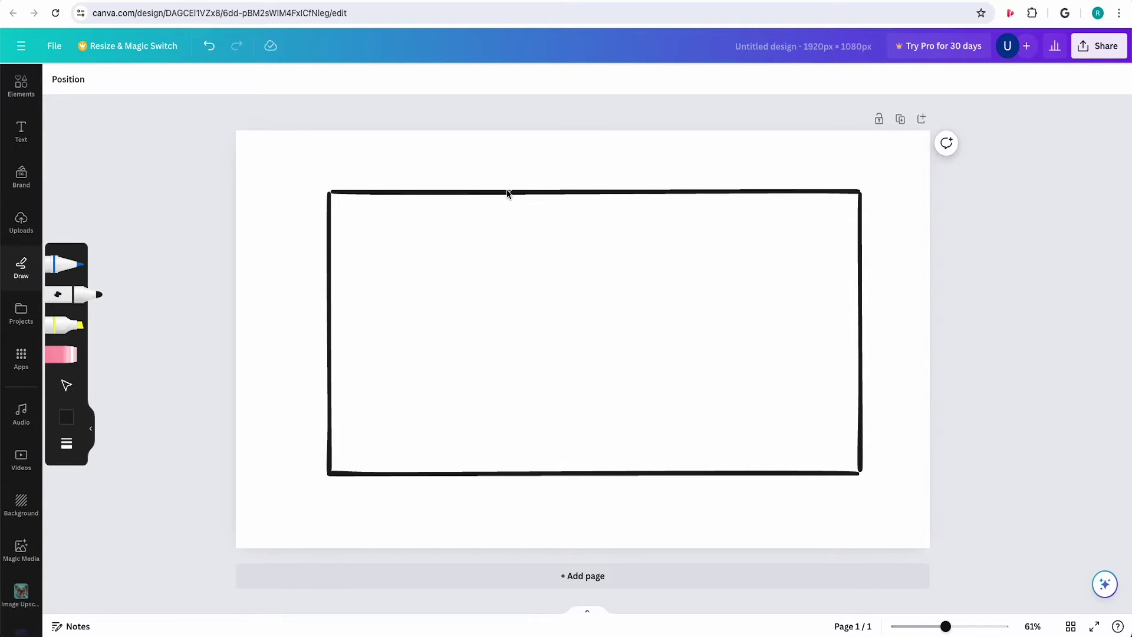
pyautogui.moveTo(486, 193); pyautogui.dragTo(485, 473)
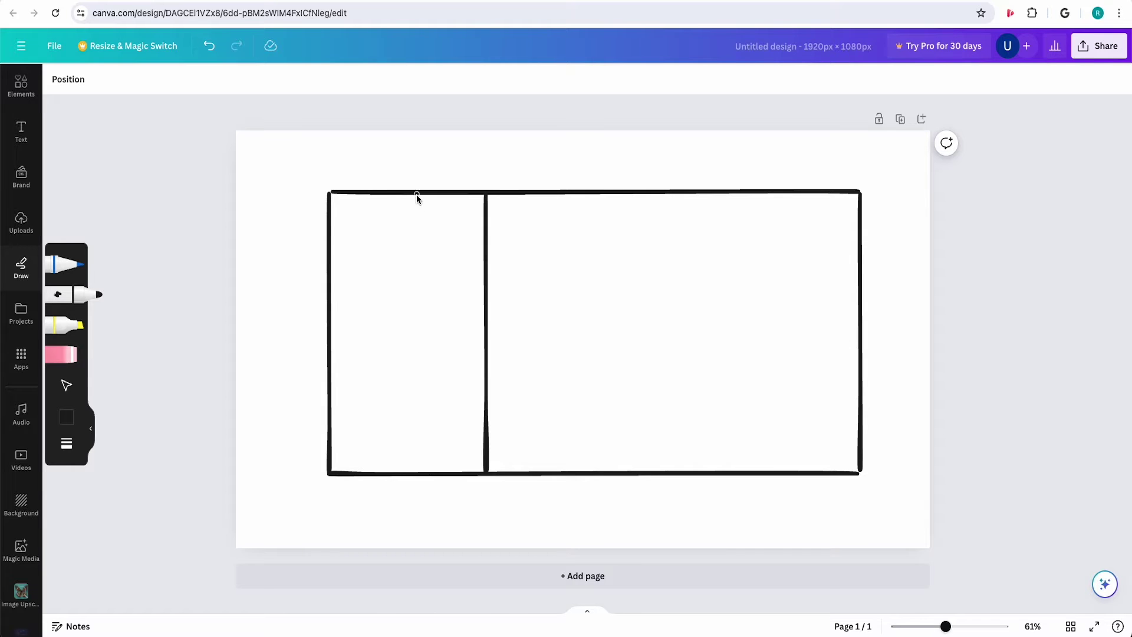
# - Draw three stacked title lines at the top of the left panel
pyautogui.moveTo(363, 223); pyautogui.dragTo(470, 222)
pyautogui.moveTo(380, 253); pyautogui.dragTo(455, 253)
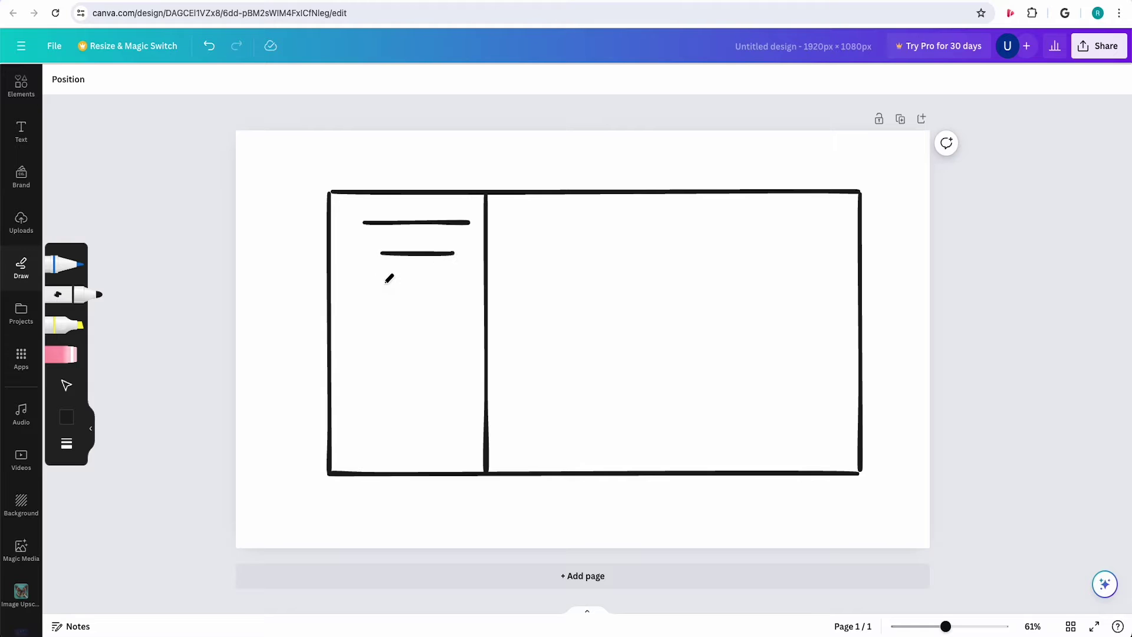
pyautogui.moveTo(375, 283); pyautogui.dragTo(457, 283)
# - Sketch the bun-and-box burger shape, undoing and redrawing one stray stroke
pyautogui.moveTo(355, 326); pyautogui.dragTo(455, 325)
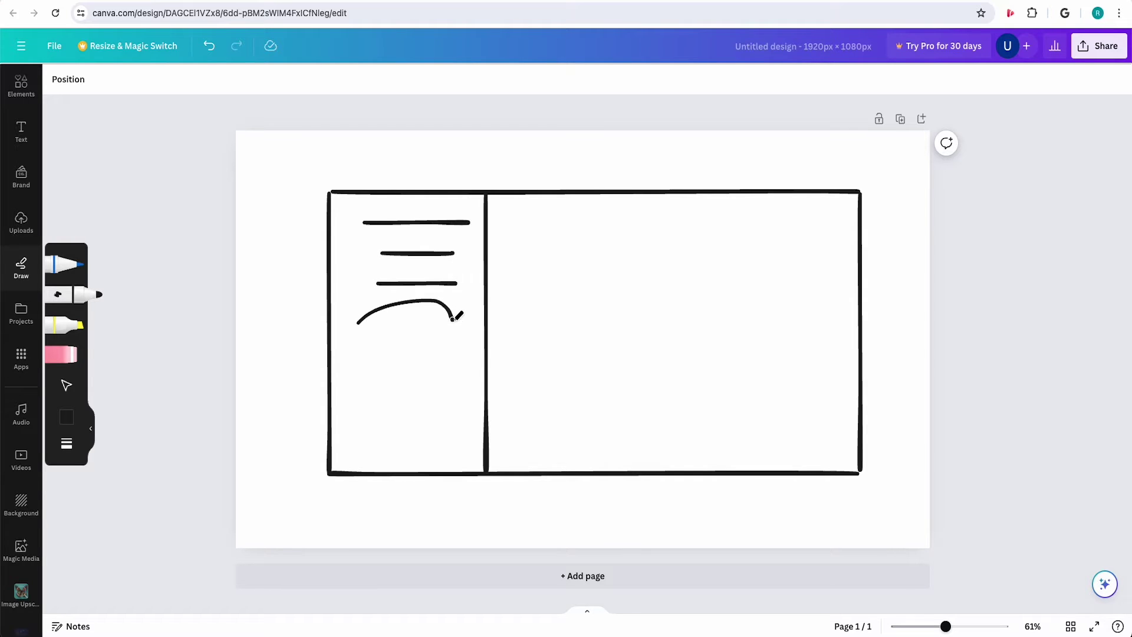
pyautogui.moveTo(353, 329); pyautogui.dragTo(456, 326)
pyautogui.moveTo(351, 329); pyautogui.dragTo(446, 324)
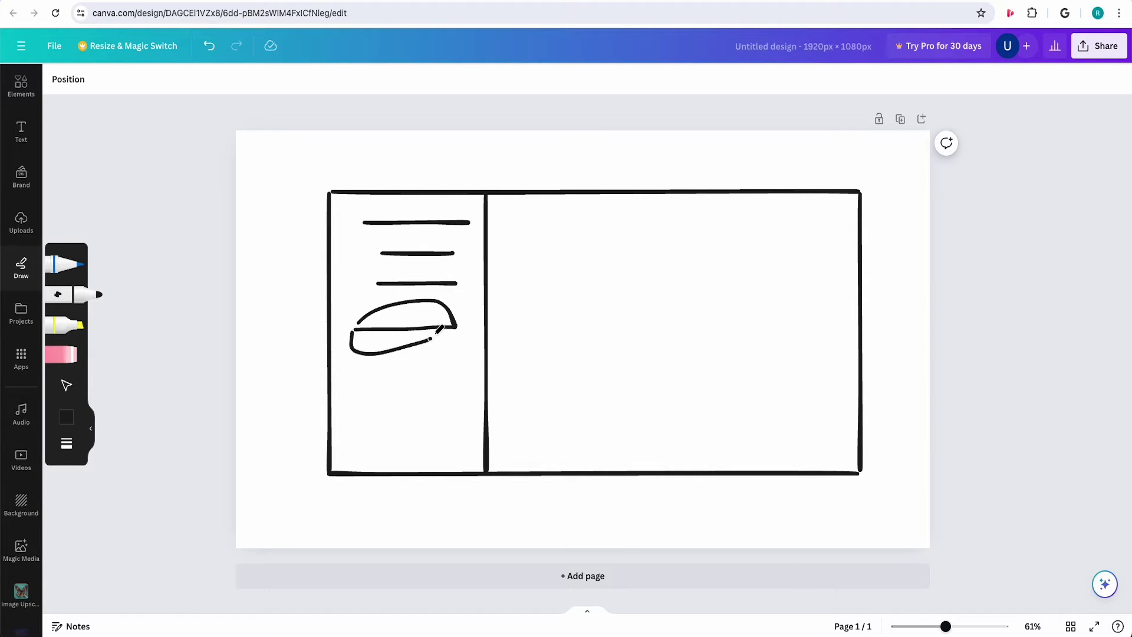
pyautogui.hotkey('ctrl', 'z')
pyautogui.moveTo(352, 331)
pyautogui.mouseDown()
pyautogui.moveTo(372, 352)
pyautogui.moveTo(457, 349)
pyautogui.mouseUp()
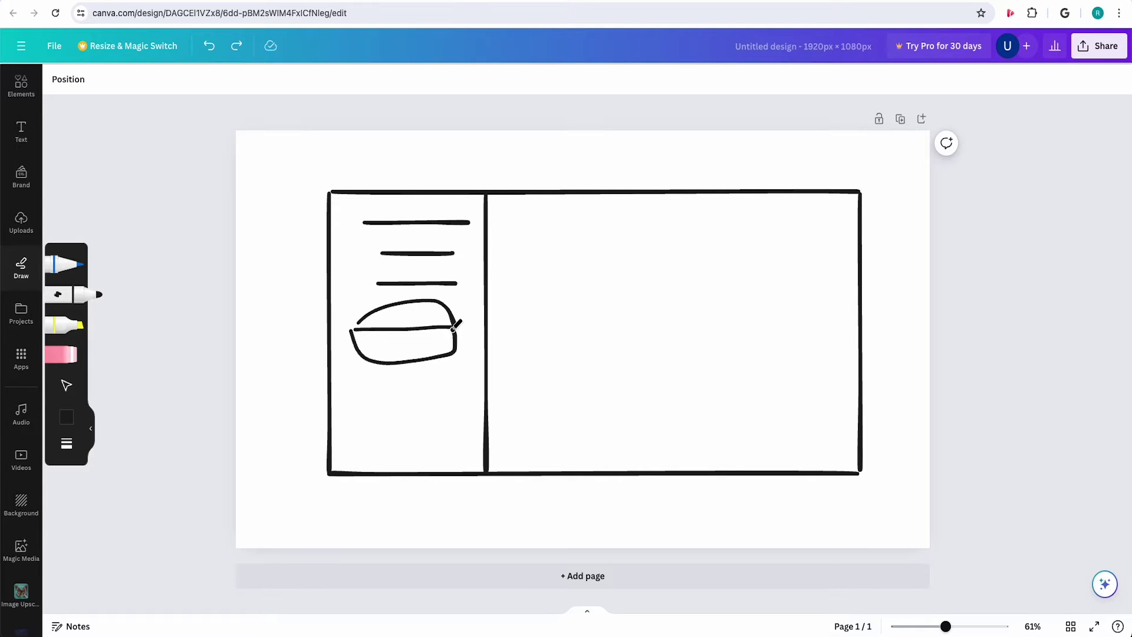
pyautogui.moveTo(356, 343); pyautogui.dragTo(457, 346)
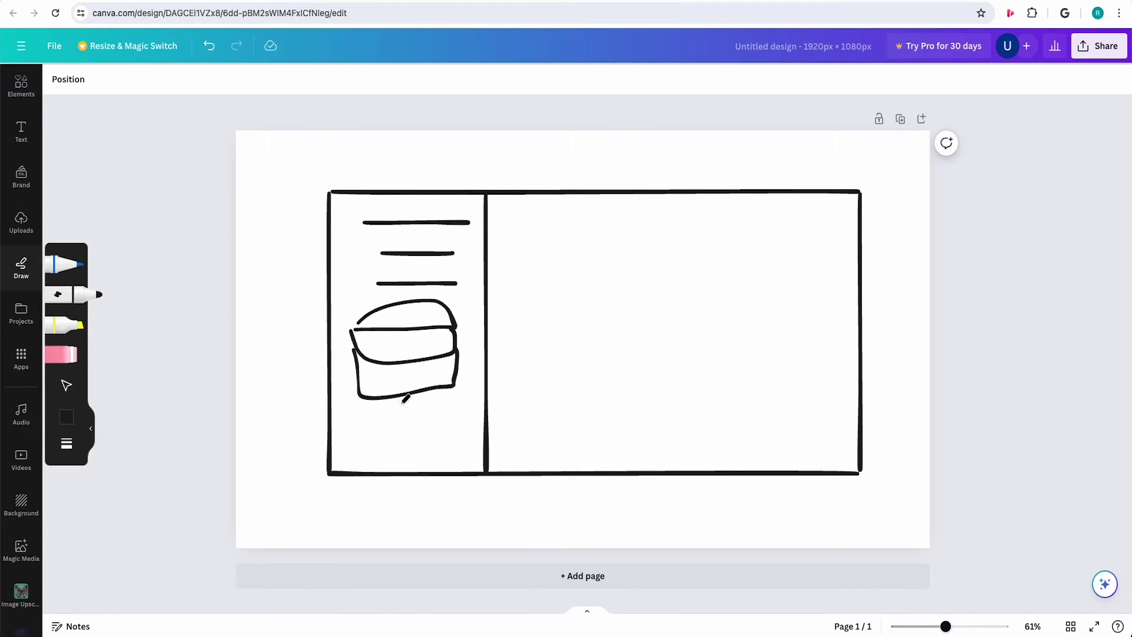
# - Add two caption lines below the burger and a small detail at the bun's corner
pyautogui.moveTo(360, 427); pyautogui.dragTo(456, 427)
pyautogui.moveTo(373, 448); pyautogui.dragTo(436, 448)
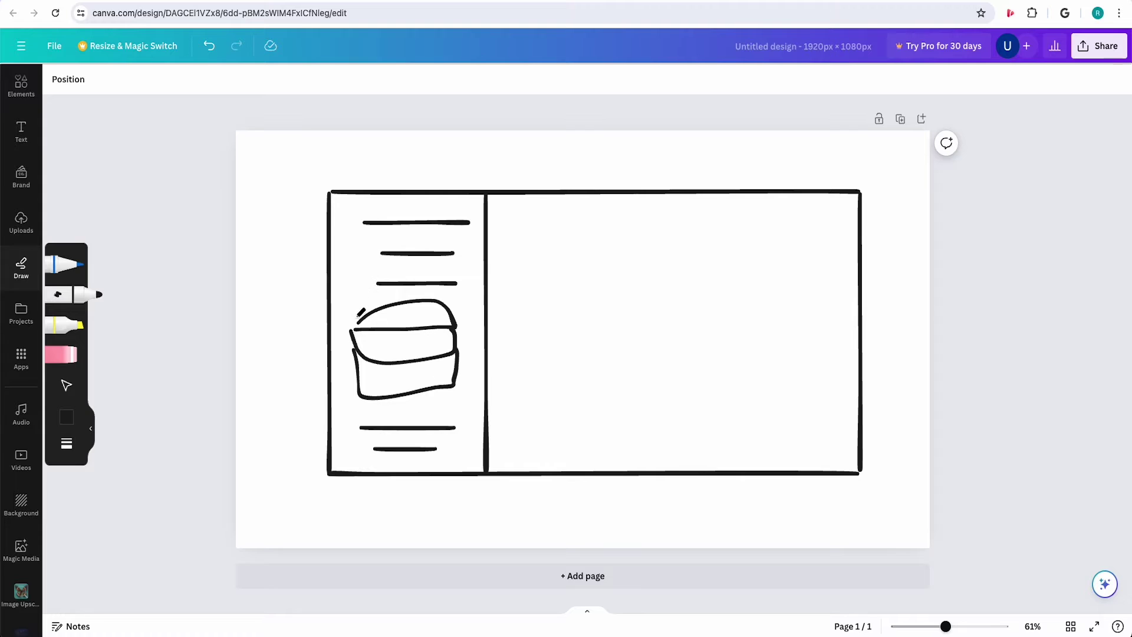
pyautogui.moveTo(359, 306); pyautogui.dragTo(362, 322)
# - Mark off the right panel's header strip with a heading and subheading line
pyautogui.moveTo(487, 236); pyautogui.dragTo(863, 235)
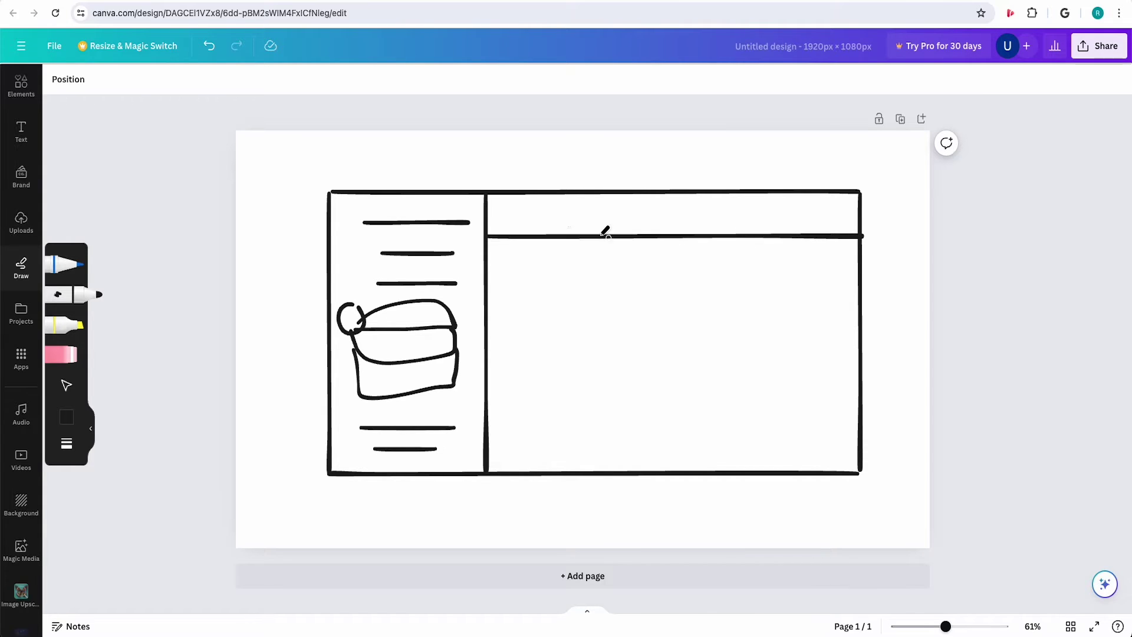
pyautogui.moveTo(504, 211); pyautogui.dragTo(679, 213)
pyautogui.moveTo(508, 227); pyautogui.dragTo(568, 226)
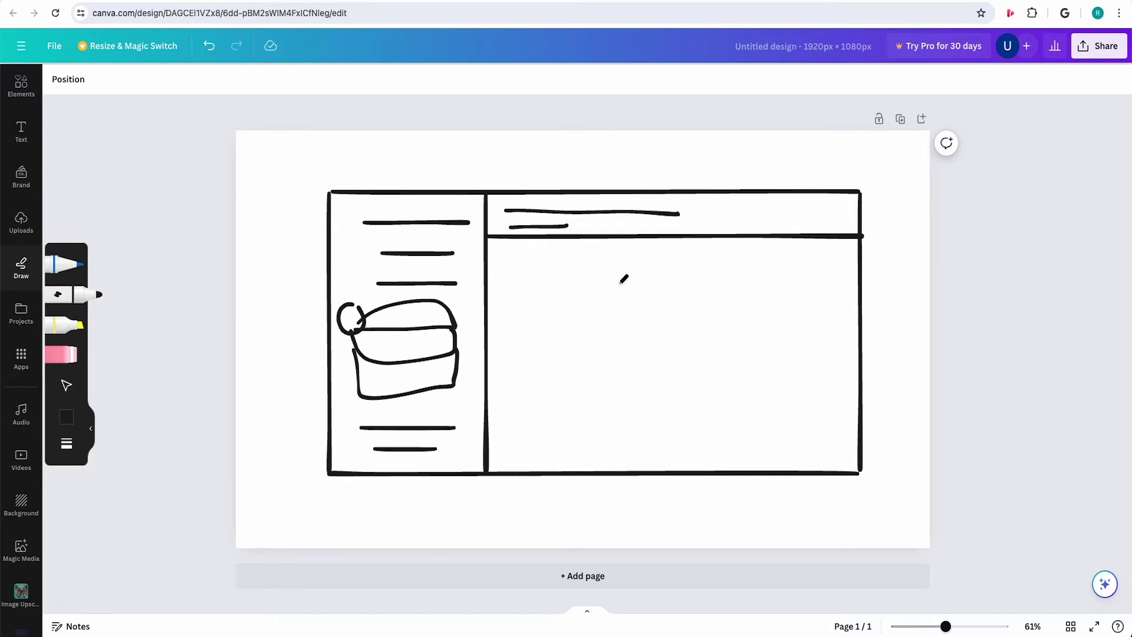
# - Sketch three small burger doodles with caption lines under each
pyautogui.moveTo(530, 255); pyautogui.dragTo(567, 284)
pyautogui.moveTo(511, 309)
pyautogui.mouseDown()
pyautogui.moveTo(579, 309)
pyautogui.moveTo(572, 324)
pyautogui.mouseUp()
pyautogui.moveTo(528, 347); pyautogui.dragTo(558, 347)
pyautogui.moveTo(627, 266); pyautogui.dragTo(689, 283)
pyautogui.moveTo(628, 314); pyautogui.dragTo(677, 316)
pyautogui.moveTo(634, 332); pyautogui.dragTo(681, 331)
pyautogui.moveTo(734, 276)
pyautogui.mouseDown()
pyautogui.moveTo(774, 282)
pyautogui.moveTo(774, 306)
pyautogui.moveTo(796, 325)
pyautogui.mouseUp()
pyautogui.moveTo(731, 333); pyautogui.dragTo(783, 331)
# - Draw two lists below, each with a heading line and three item lines
pyautogui.moveTo(514, 392); pyautogui.dragTo(587, 389)
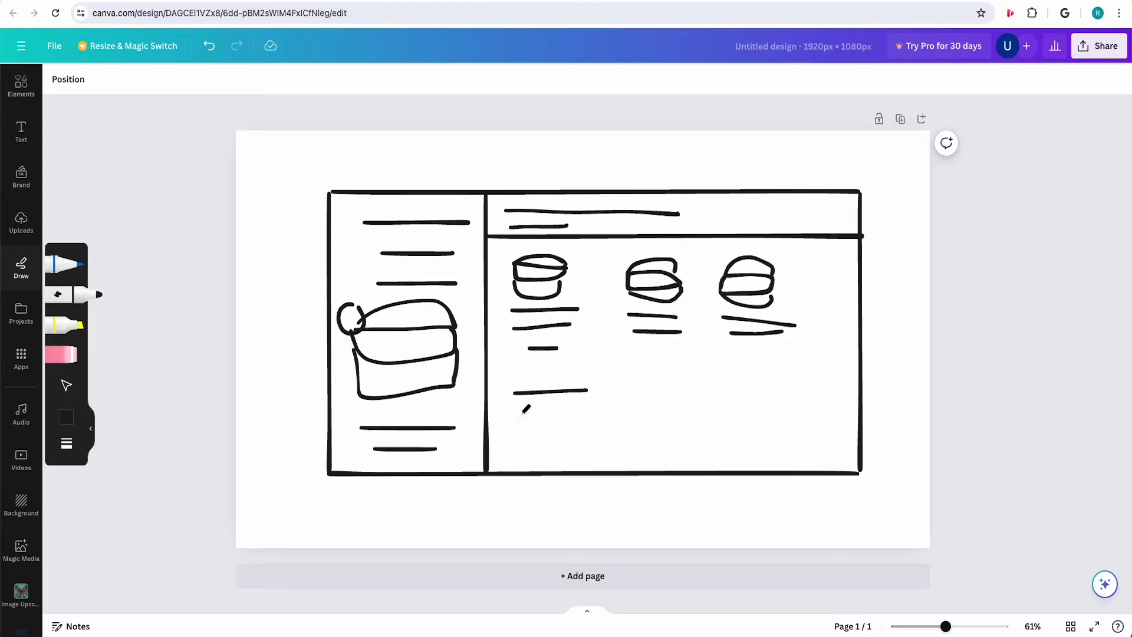
pyautogui.moveTo(519, 413); pyautogui.dragTo(638, 409)
pyautogui.moveTo(521, 434); pyautogui.dragTo(644, 427)
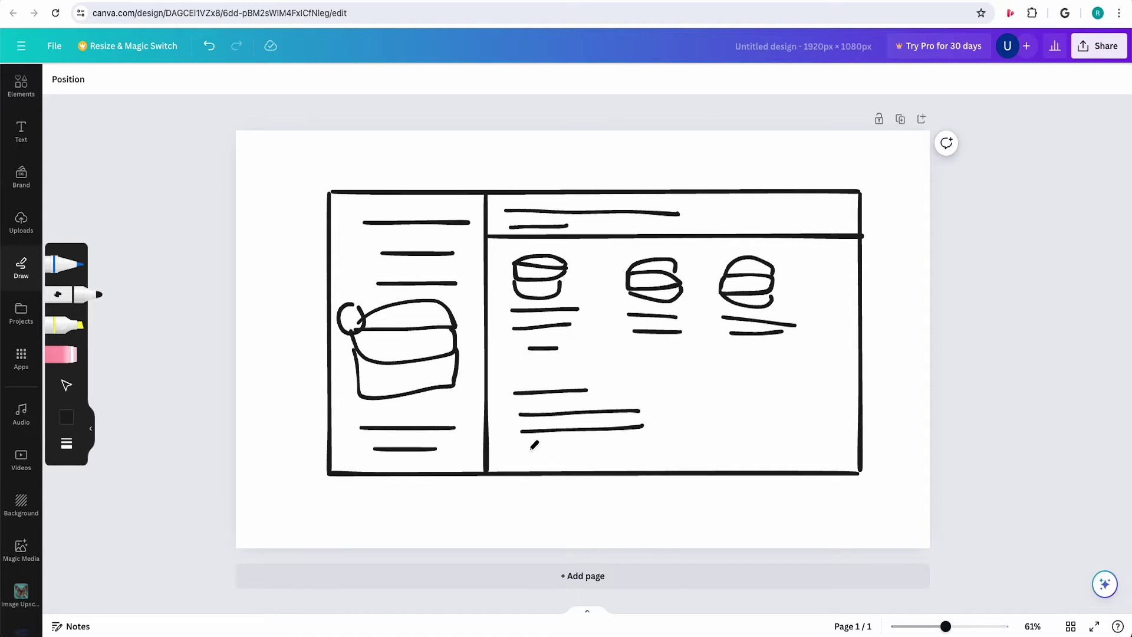
pyautogui.moveTo(521, 451); pyautogui.dragTo(636, 444)
pyautogui.moveTo(693, 387); pyautogui.dragTo(748, 390)
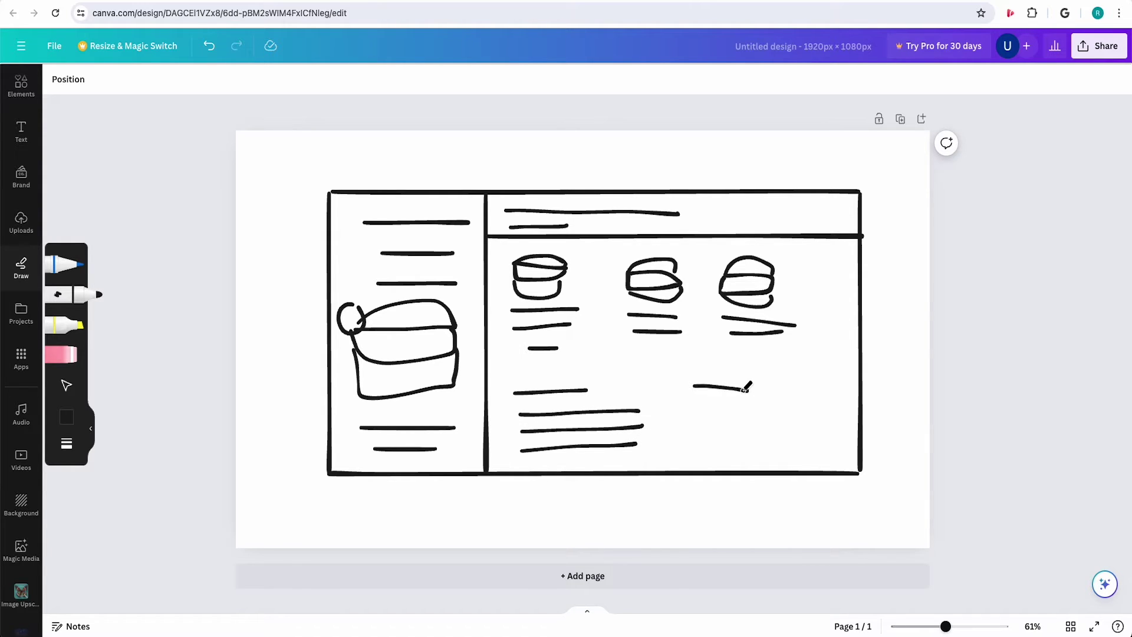
pyautogui.moveTo(687, 408); pyautogui.dragTo(812, 402)
pyautogui.moveTo(689, 425); pyautogui.dragTo(808, 424)
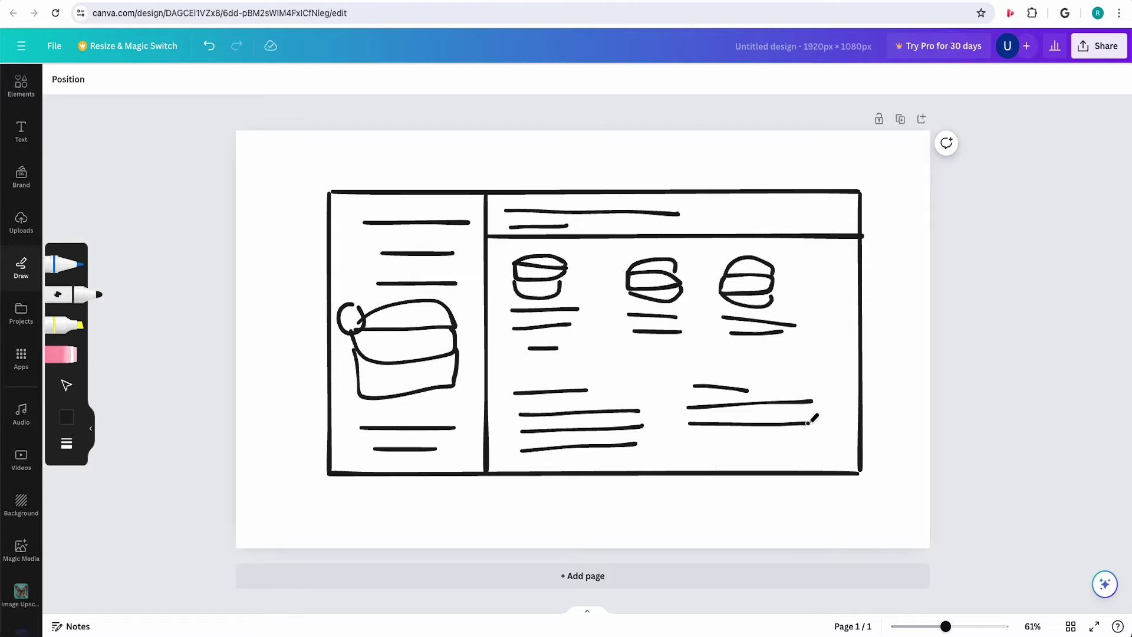
pyautogui.moveTo(687, 440); pyautogui.dragTo(807, 438)
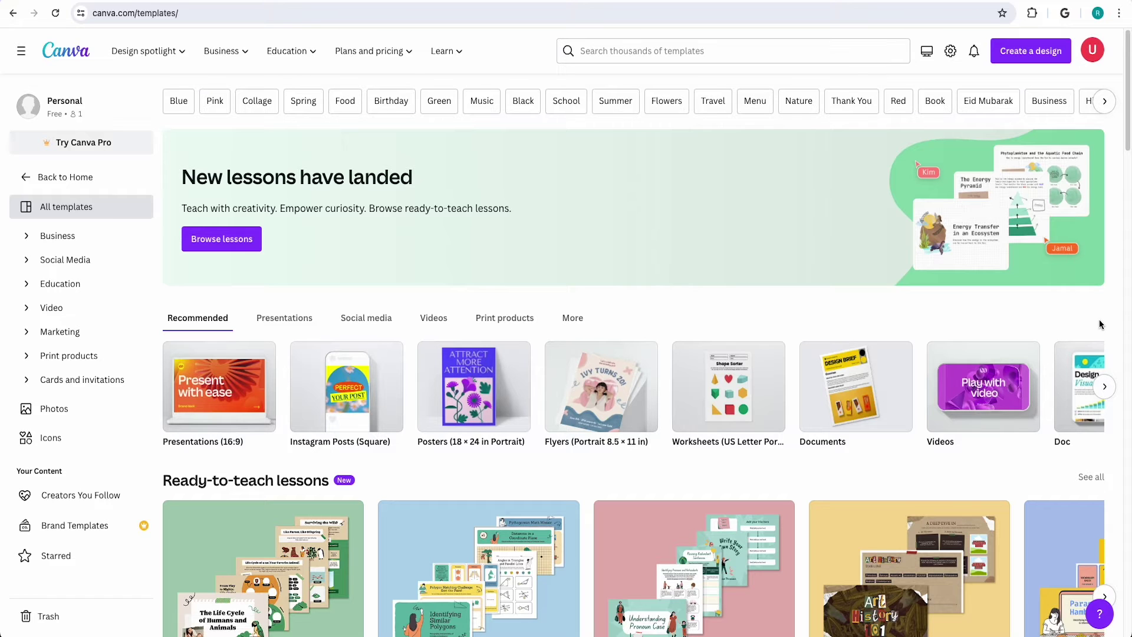
# - Create a Custom size design with width 3840 and height 2160 px
pyautogui.click(1026, 53)
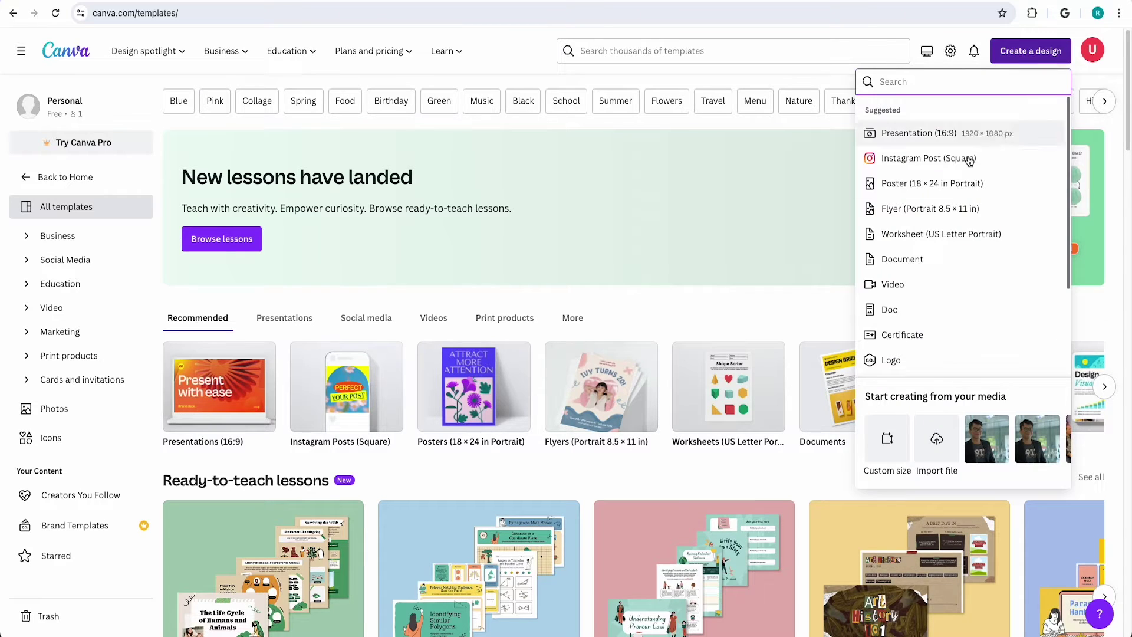
pyautogui.click(910, 440)
pyautogui.write('38')
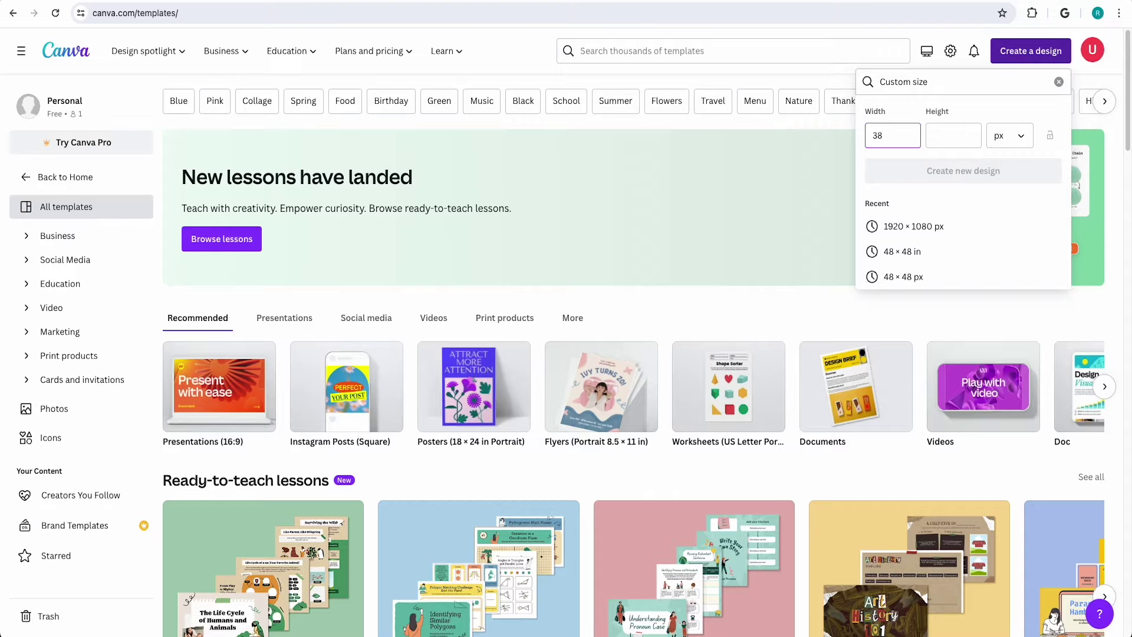
pyautogui.write('40')
pyautogui.press('Tab')
pyautogui.write('216')
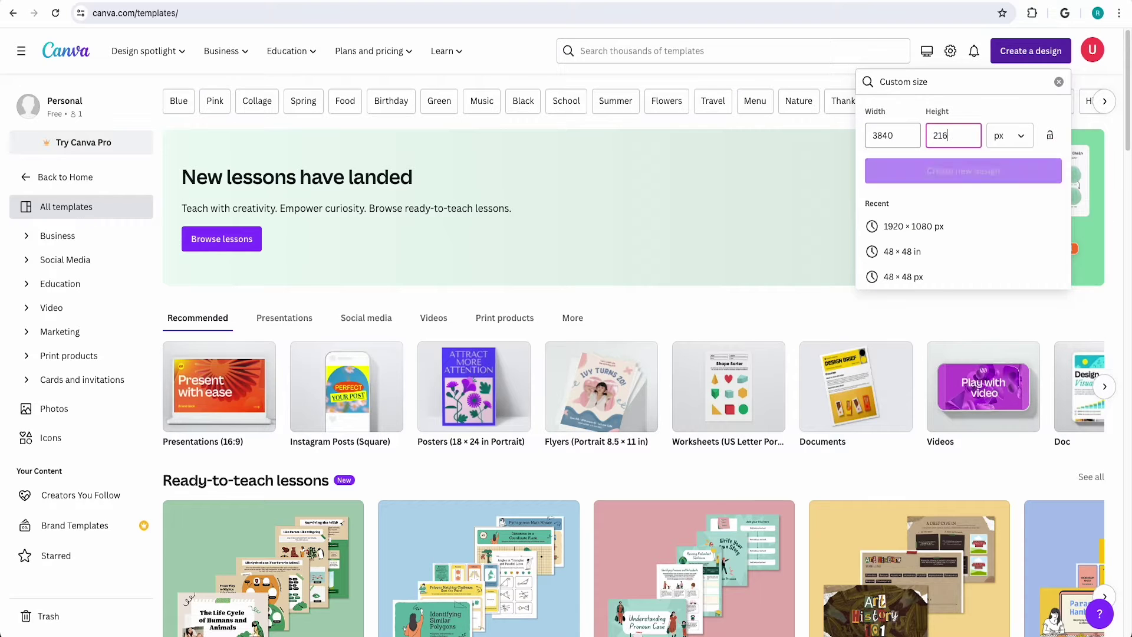
pyautogui.write('0')
pyautogui.click(911, 177)
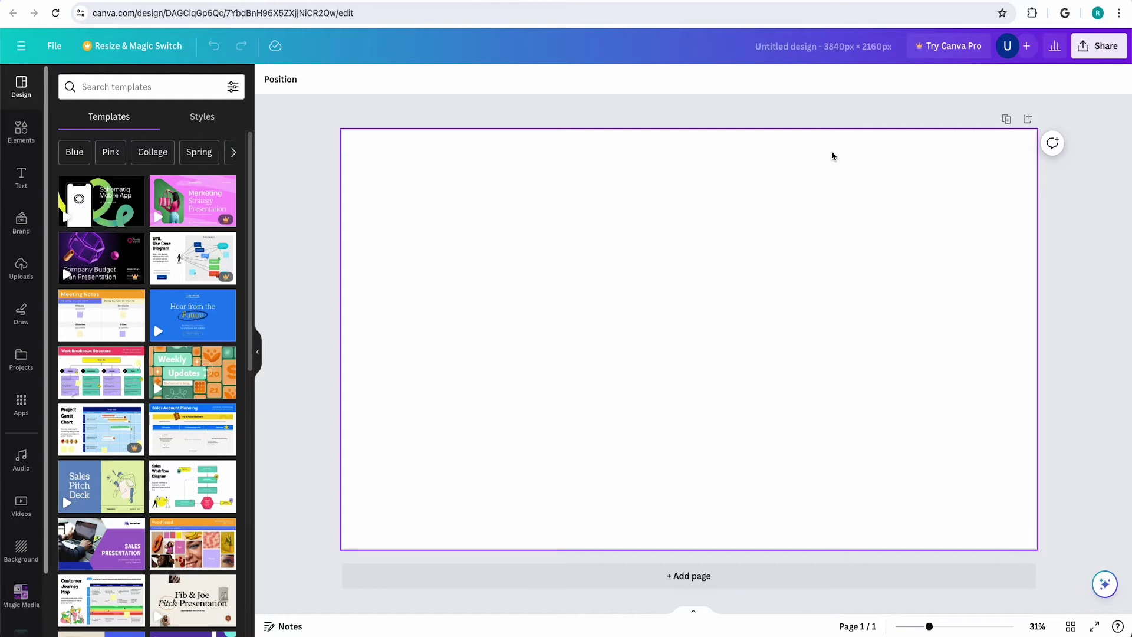
# - Search the Elements library for square shapes
pyautogui.click(21, 141)
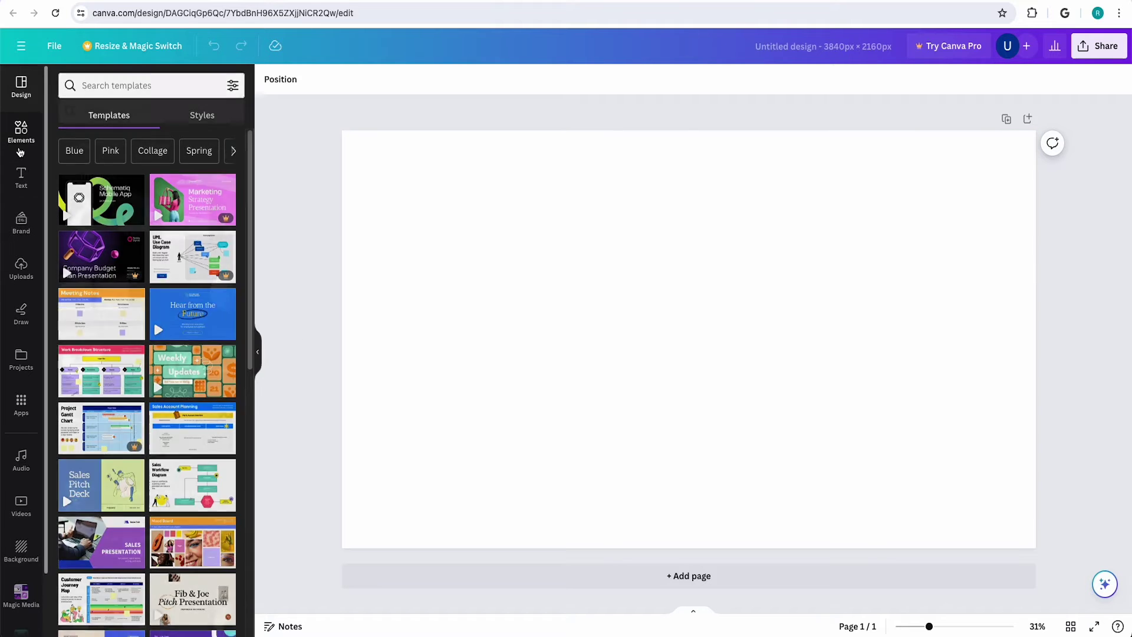
pyautogui.click(84, 85)
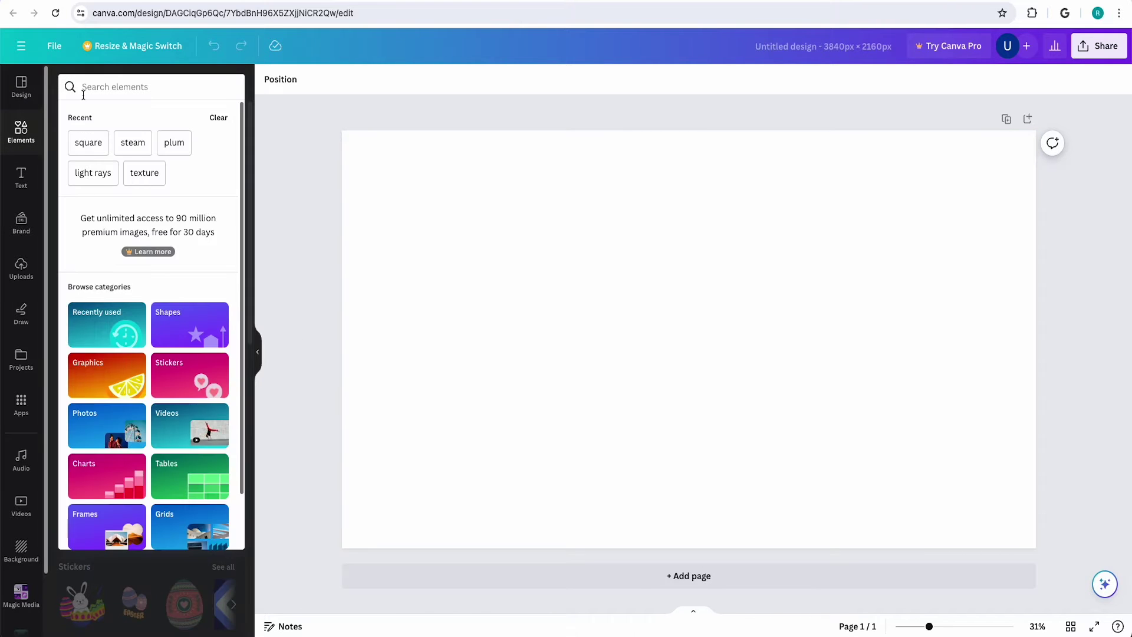
pyautogui.write('square')
pyautogui.press('Return')
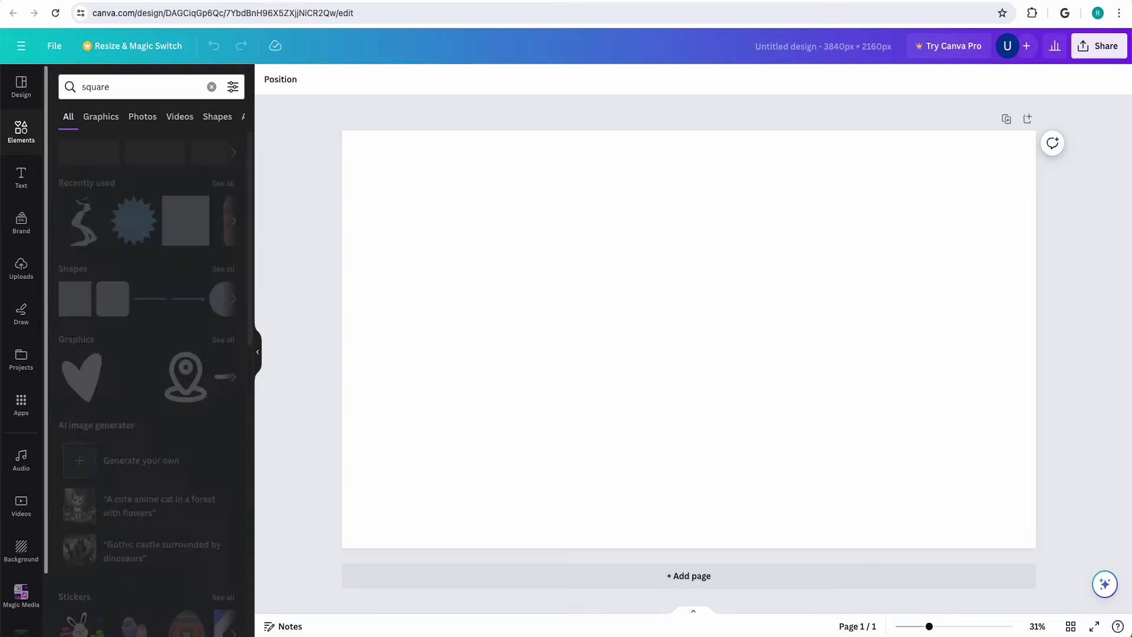
pyautogui.moveTo(76, 213)
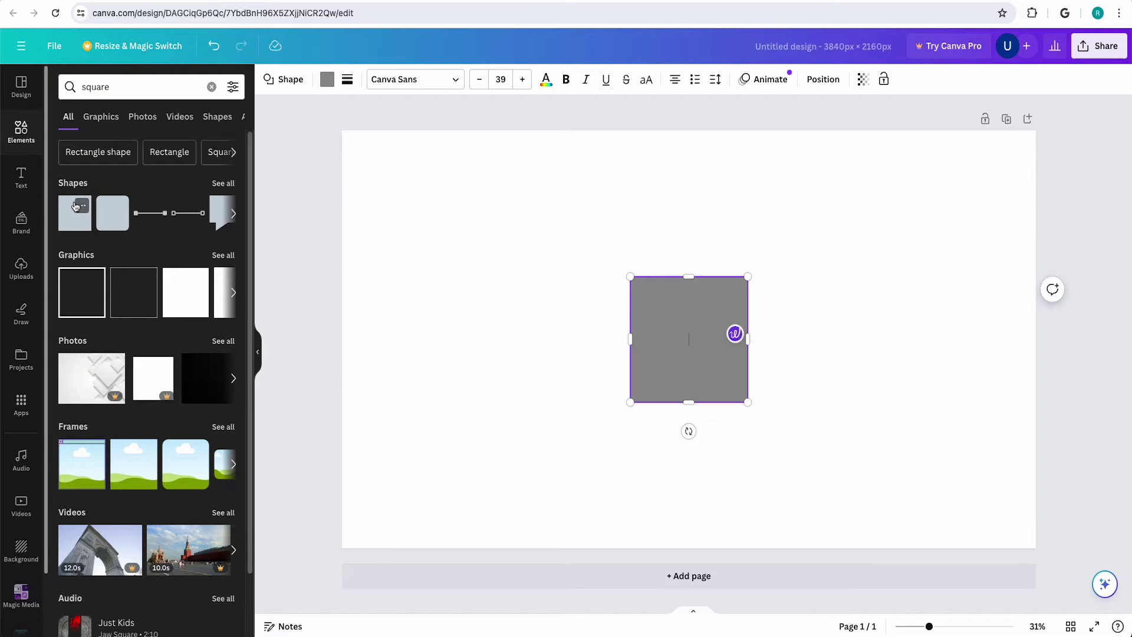
# - Move the grey square to the top-left corner and stretch it into a full-height left column
pyautogui.click(736, 336)
pyautogui.moveTo(698, 316); pyautogui.dragTo(409, 172)
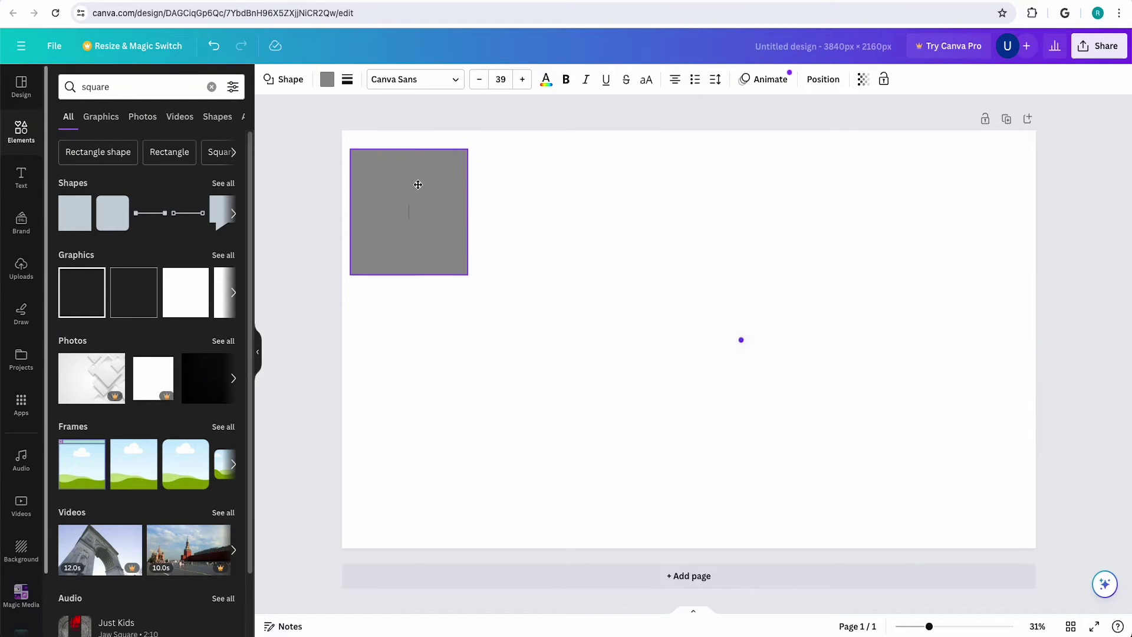
pyautogui.moveTo(461, 257); pyautogui.dragTo(571, 548)
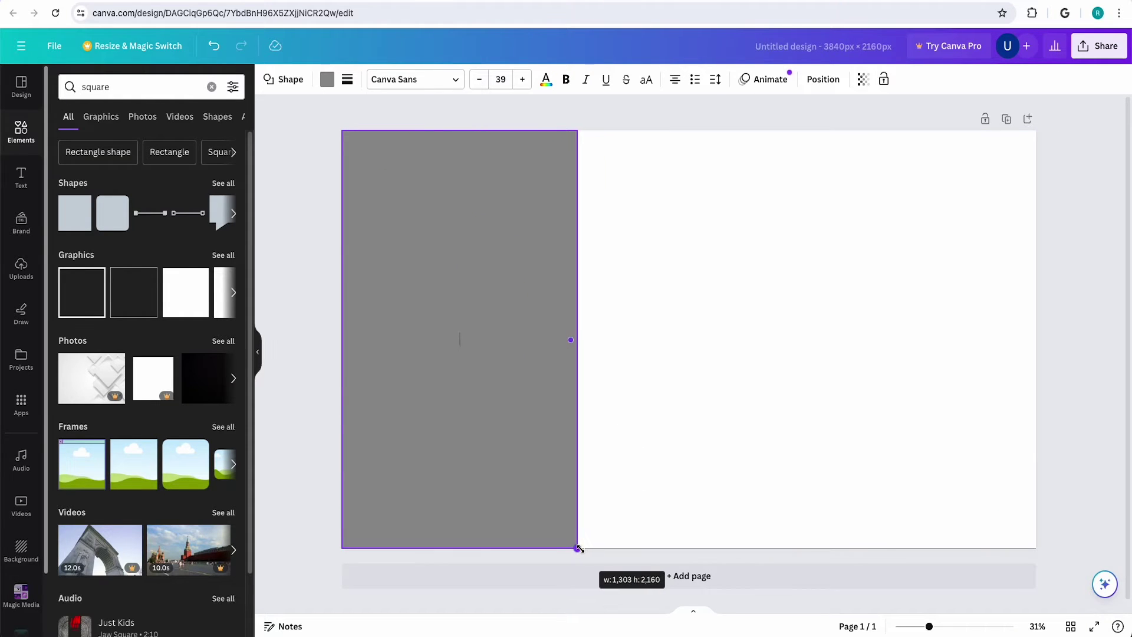
pyautogui.moveTo(571, 549); pyautogui.dragTo(574, 549)
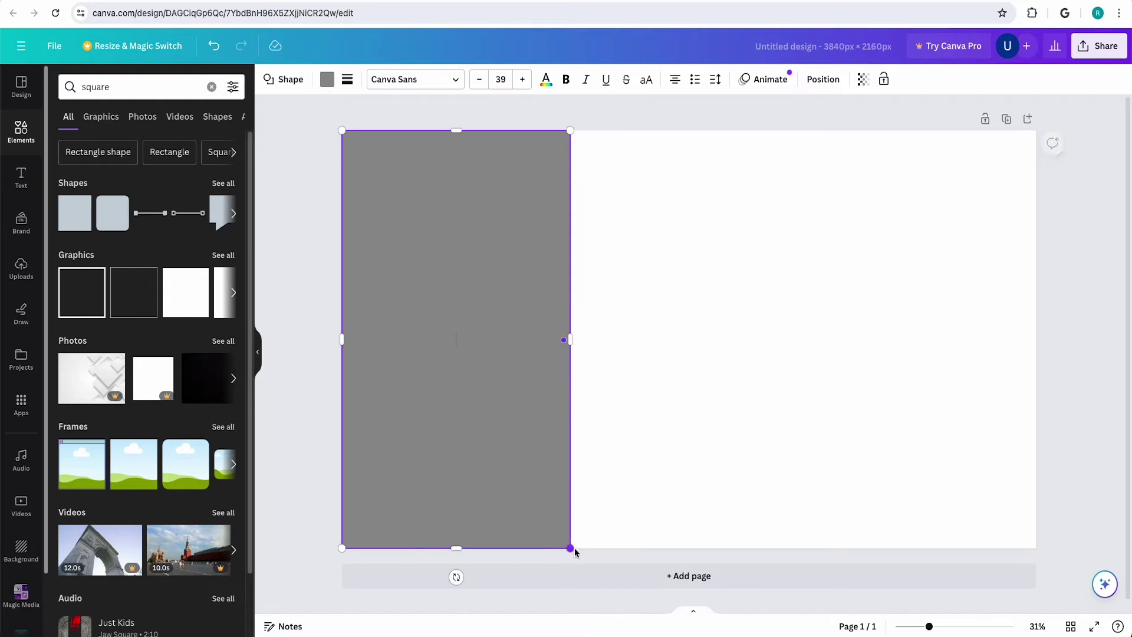
pyautogui.click(298, 385)
# - Recolour the tall left rectangle with the custom colour #FDA821
pyautogui.click(442, 336)
pyautogui.click(327, 79)
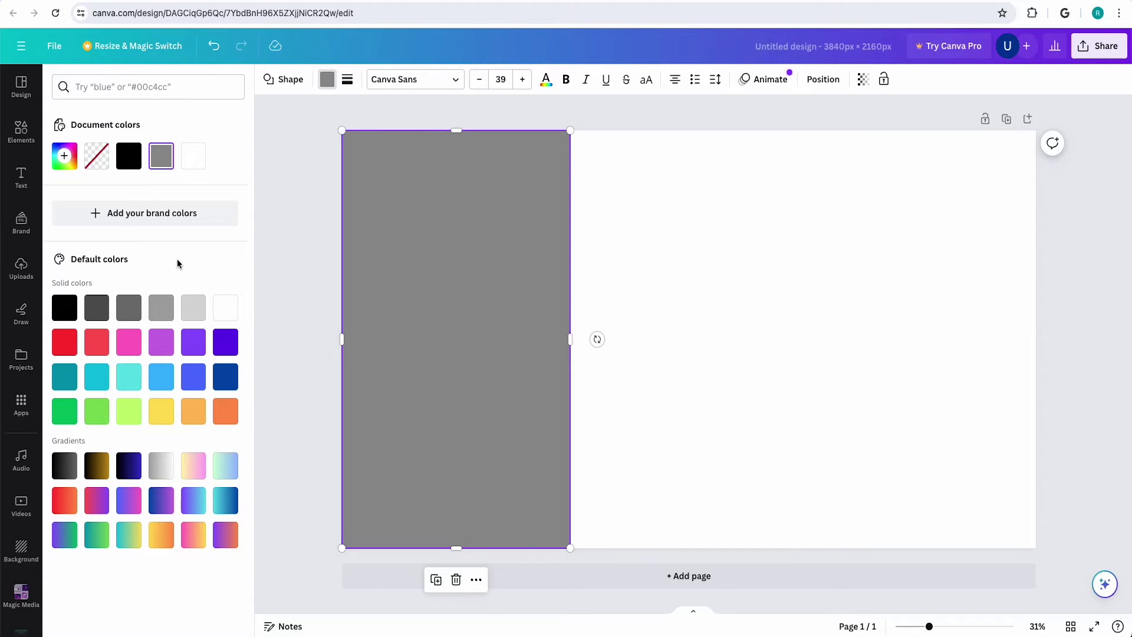
pyautogui.click(65, 156)
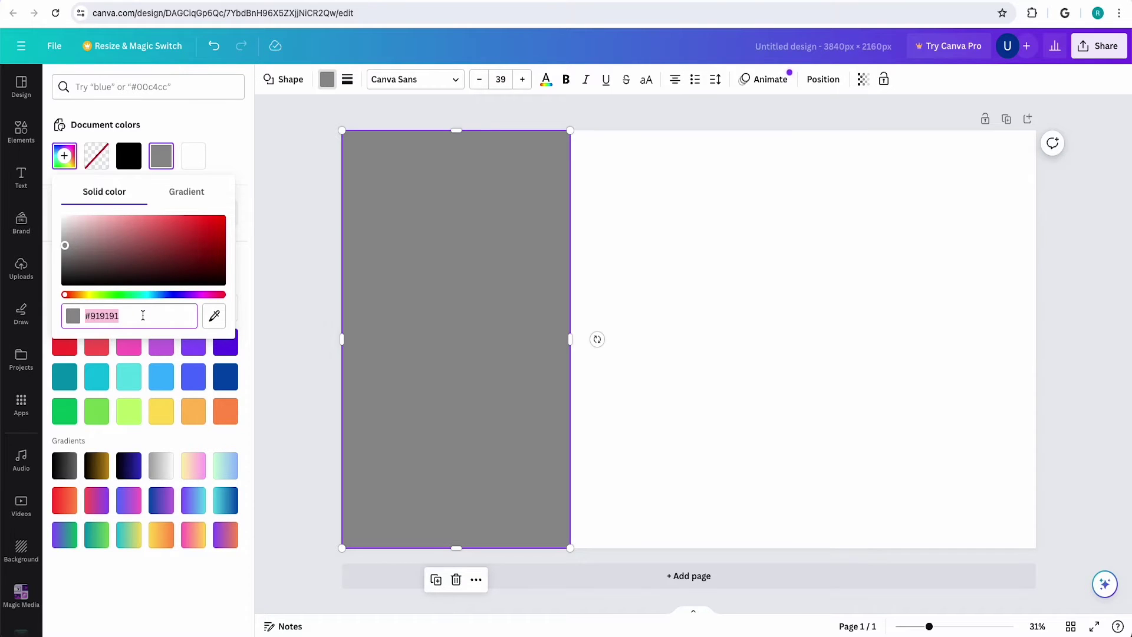
pyautogui.moveTo(174, 232); pyautogui.dragTo(100, 257)
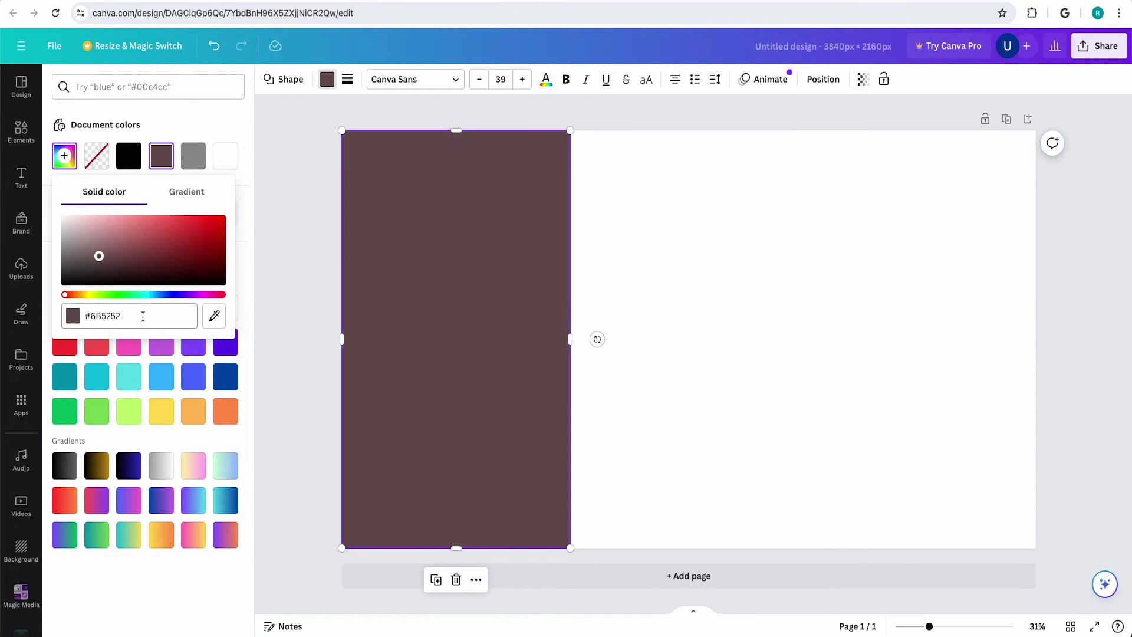
pyautogui.write('#FDA821')
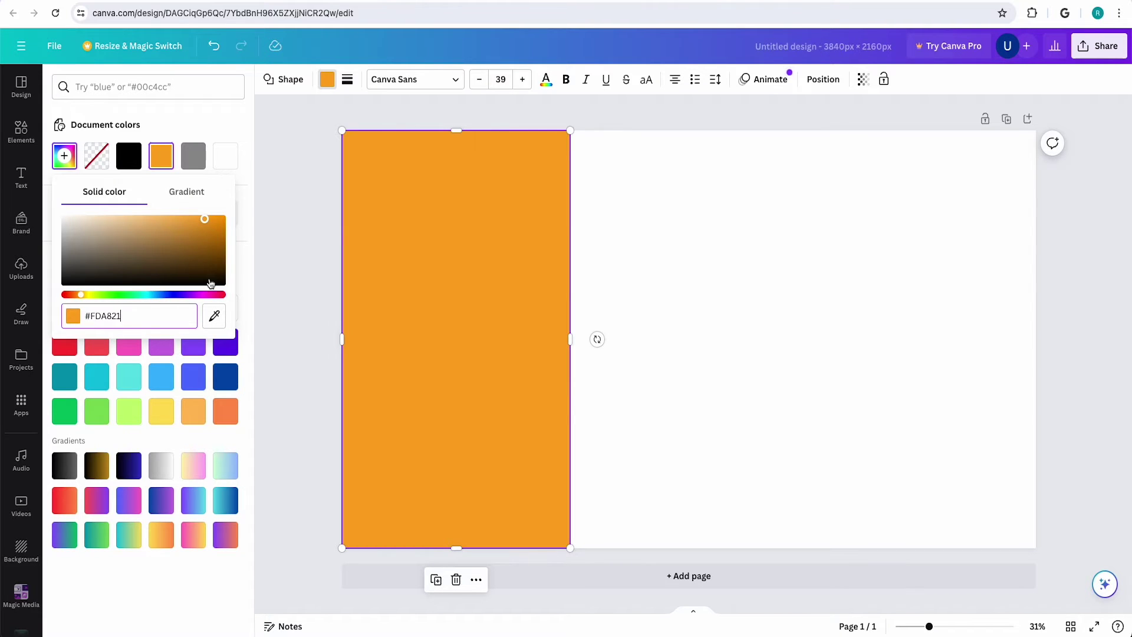
pyautogui.click(273, 252)
pyautogui.click(277, 255)
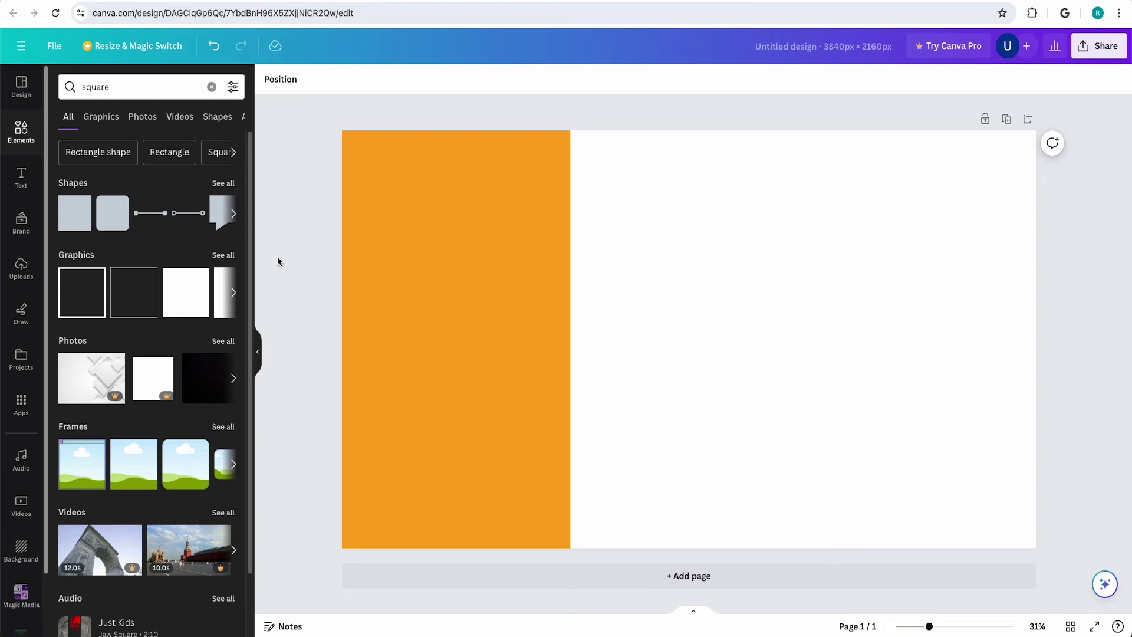
pyautogui.click(20, 187)
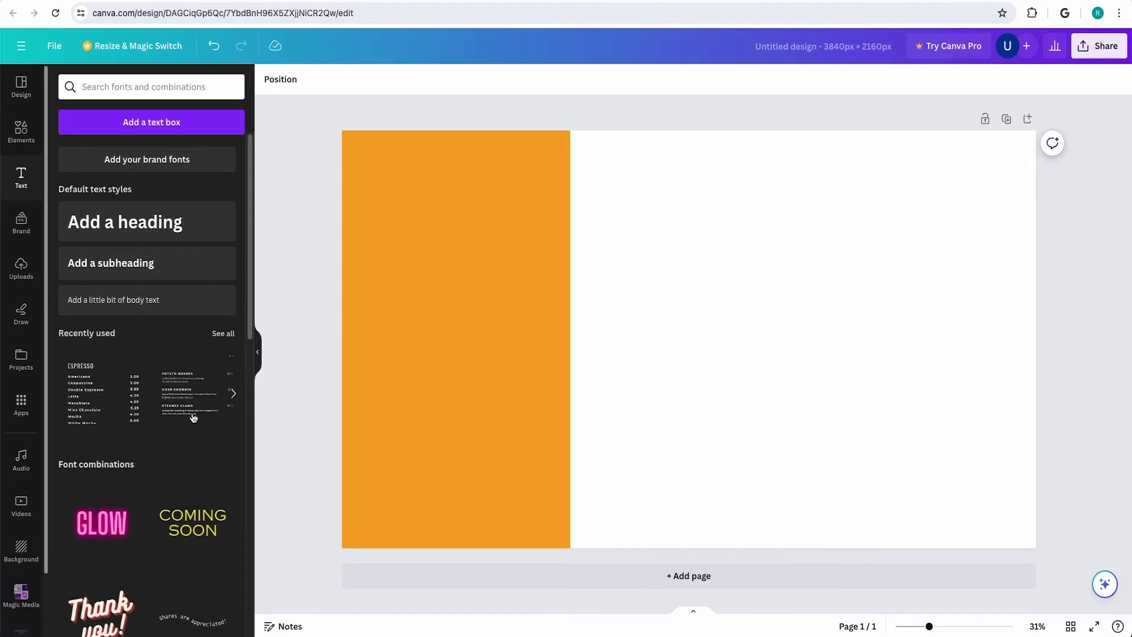
pyautogui.scroll(-2, 194, 419)
pyautogui.scroll(-3, 192, 418)
pyautogui.scroll(-2, 193, 418)
pyautogui.scroll(-3, 193, 418)
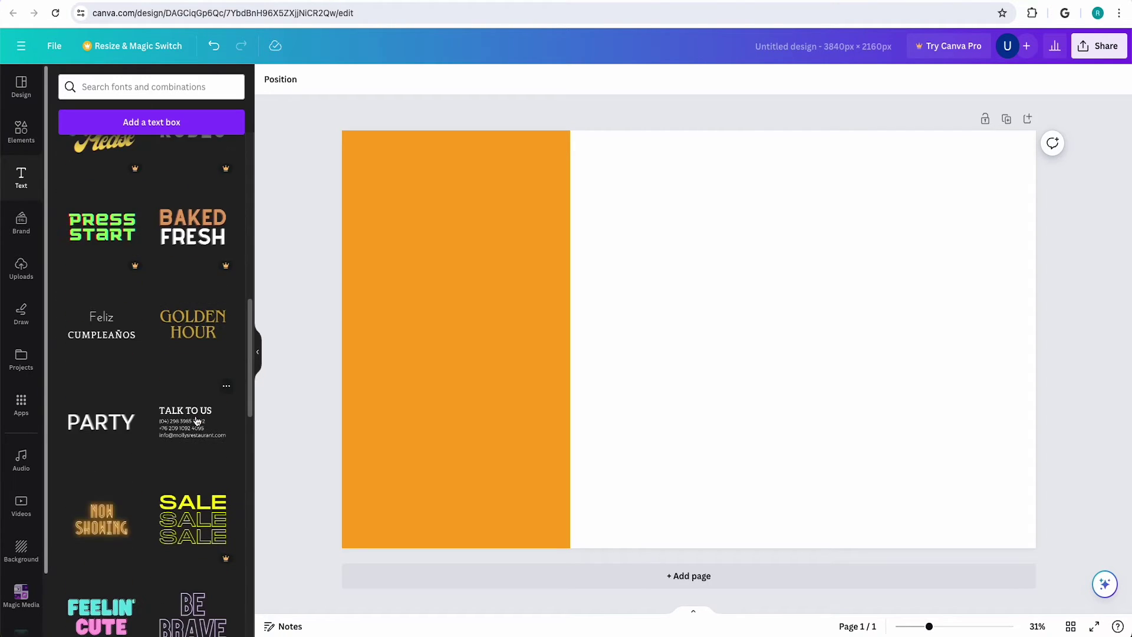
pyautogui.scroll(8, 198, 422)
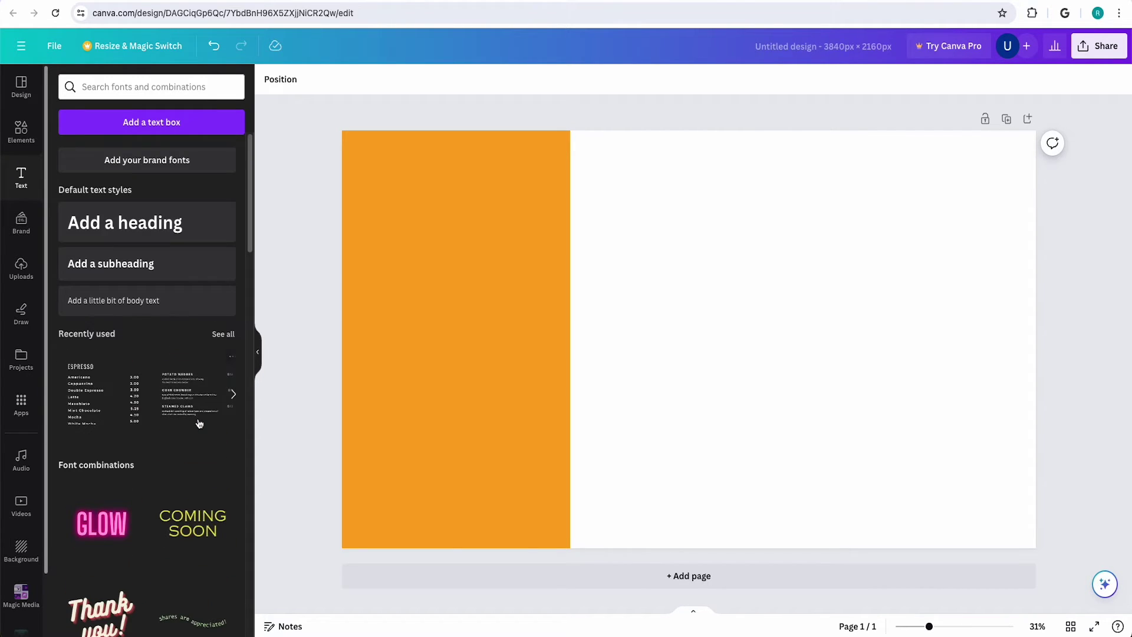
# - Add a THE BIG BOY heading in Agrandir Grand and enlarge it over the orange panel
pyautogui.click(128, 237)
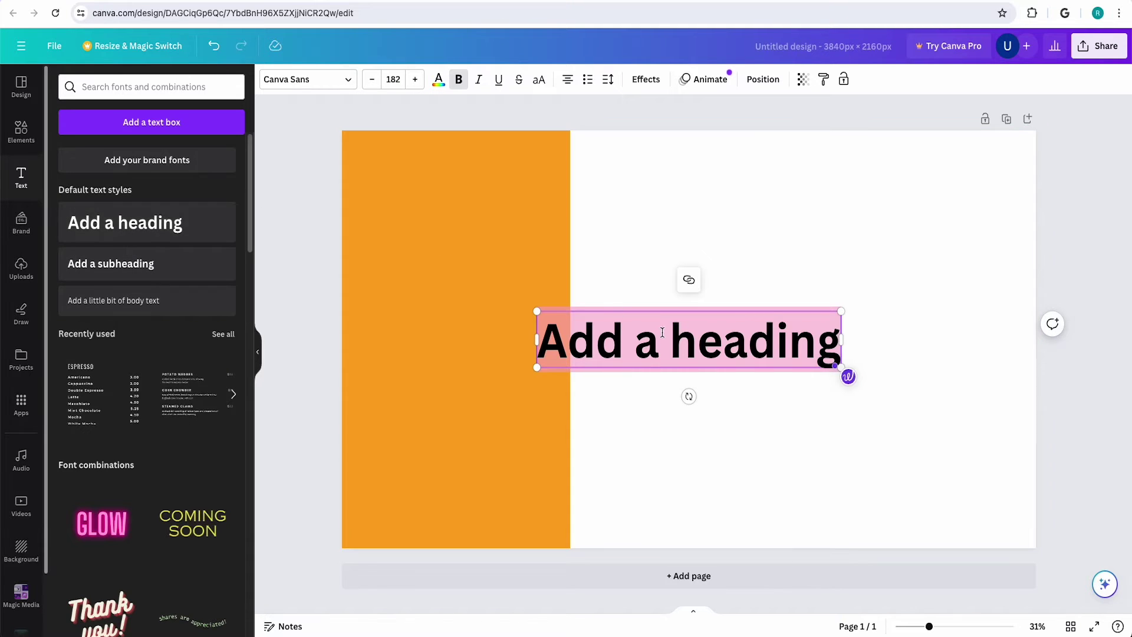
pyautogui.click(347, 81)
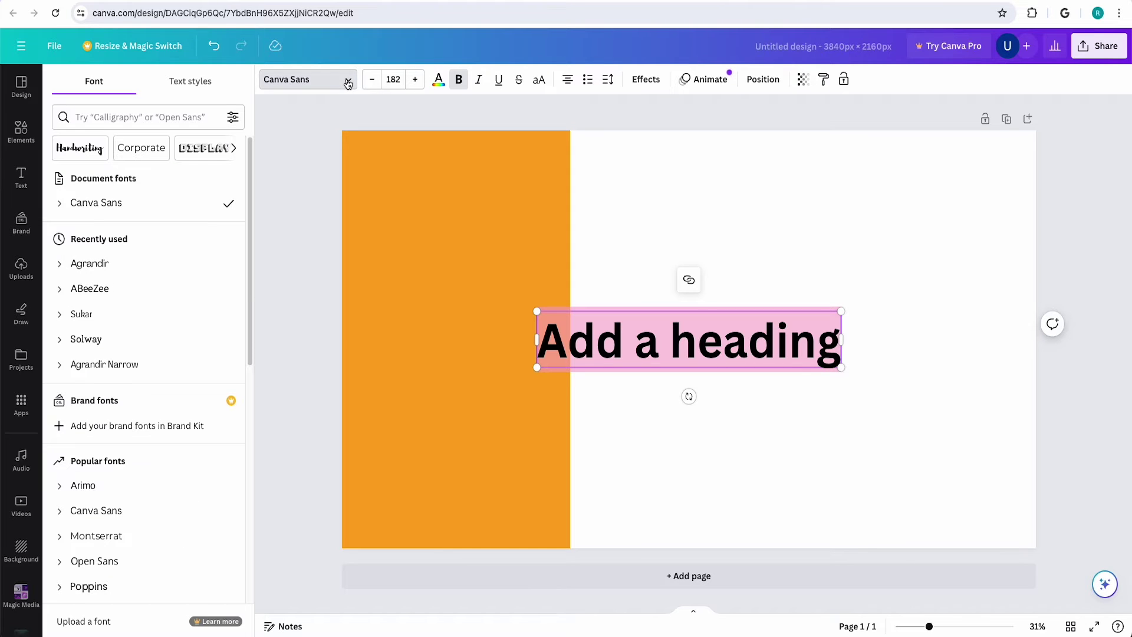
pyautogui.write('agrandir')
pyautogui.click(116, 203)
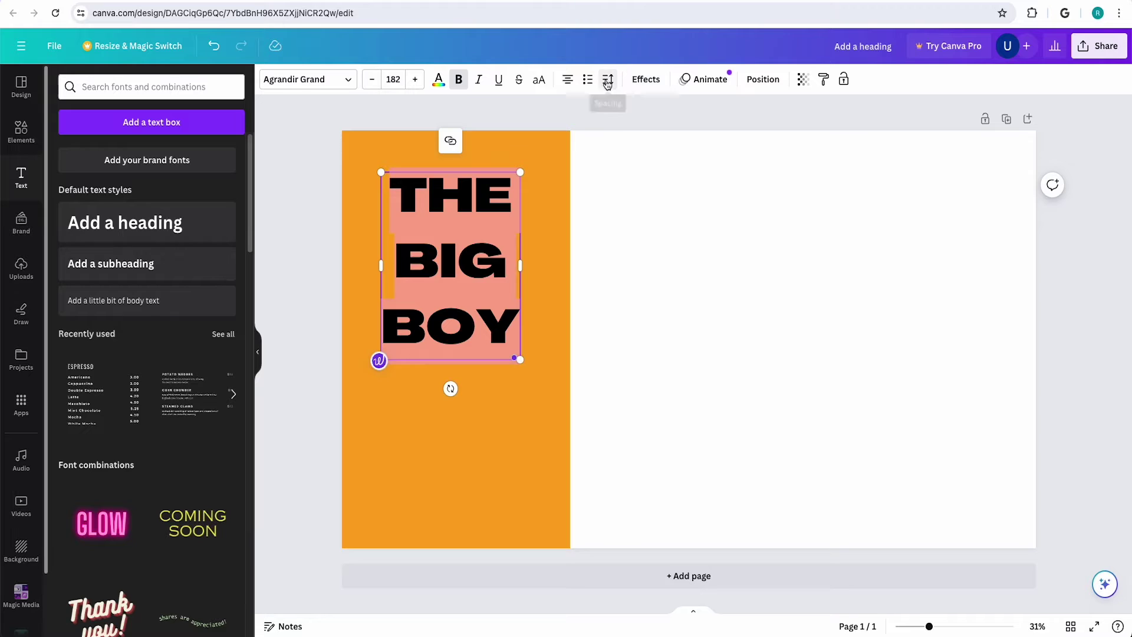
pyautogui.click(607, 79)
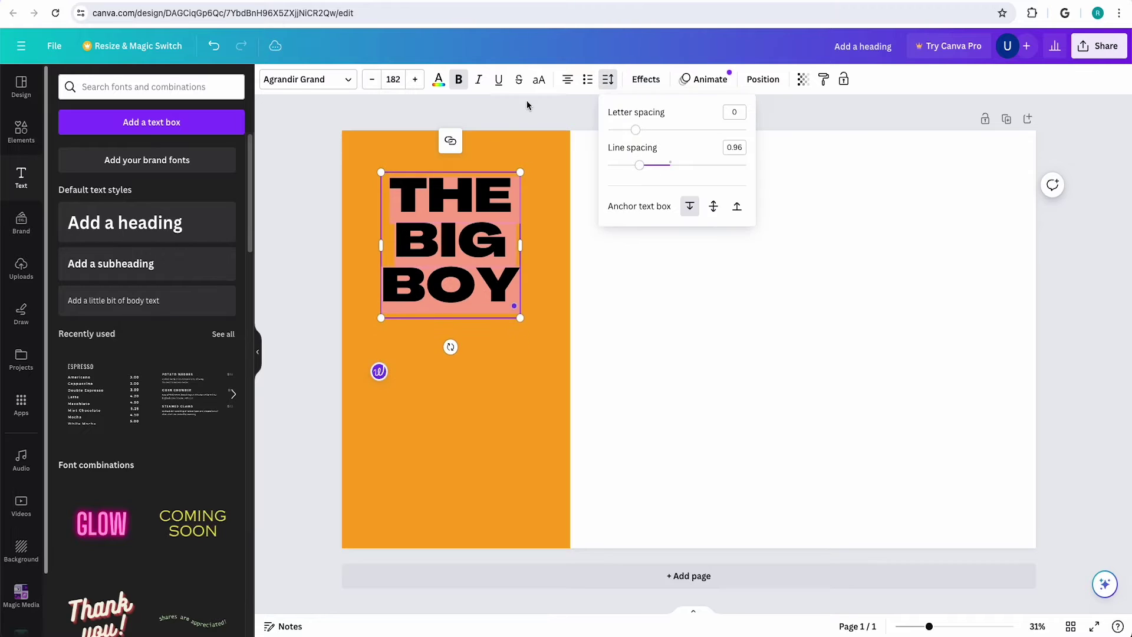
pyautogui.moveTo(519, 317); pyautogui.dragTo(549, 348)
pyautogui.click(344, 80)
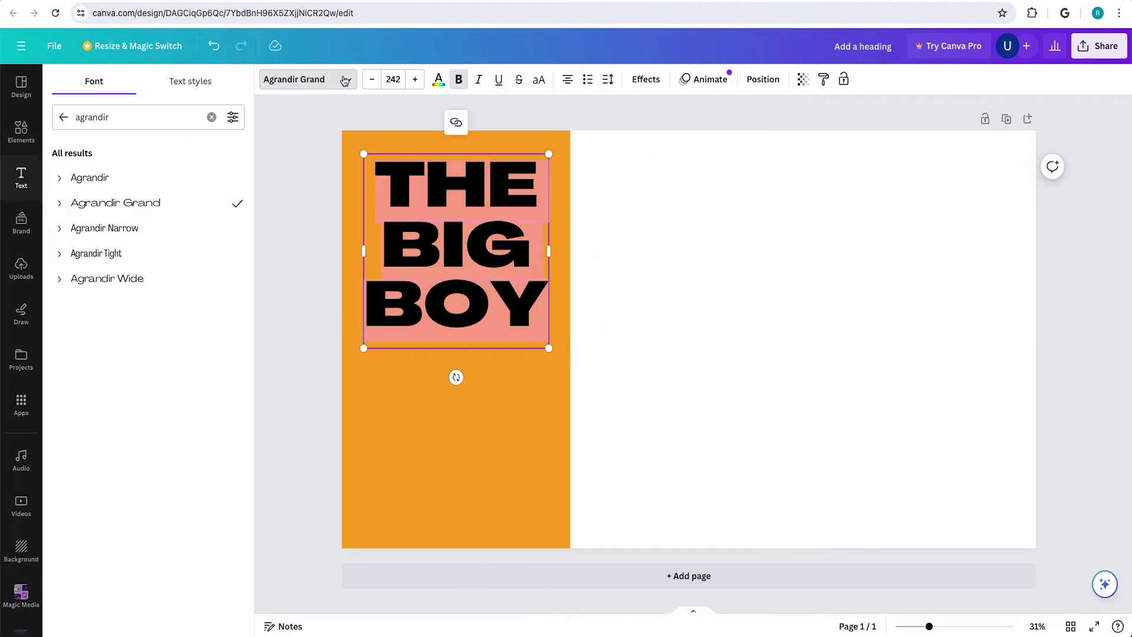
pyautogui.click(59, 206)
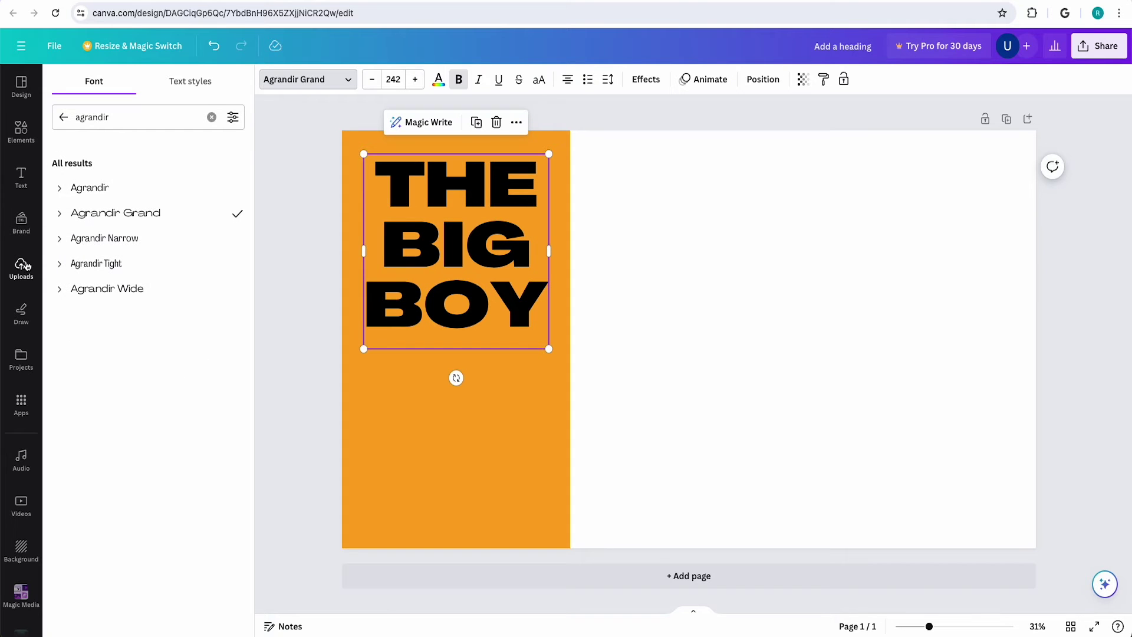
# - Paste the uploaded burger photo, then move and shrink it onto the orange panel
pyautogui.click(25, 265)
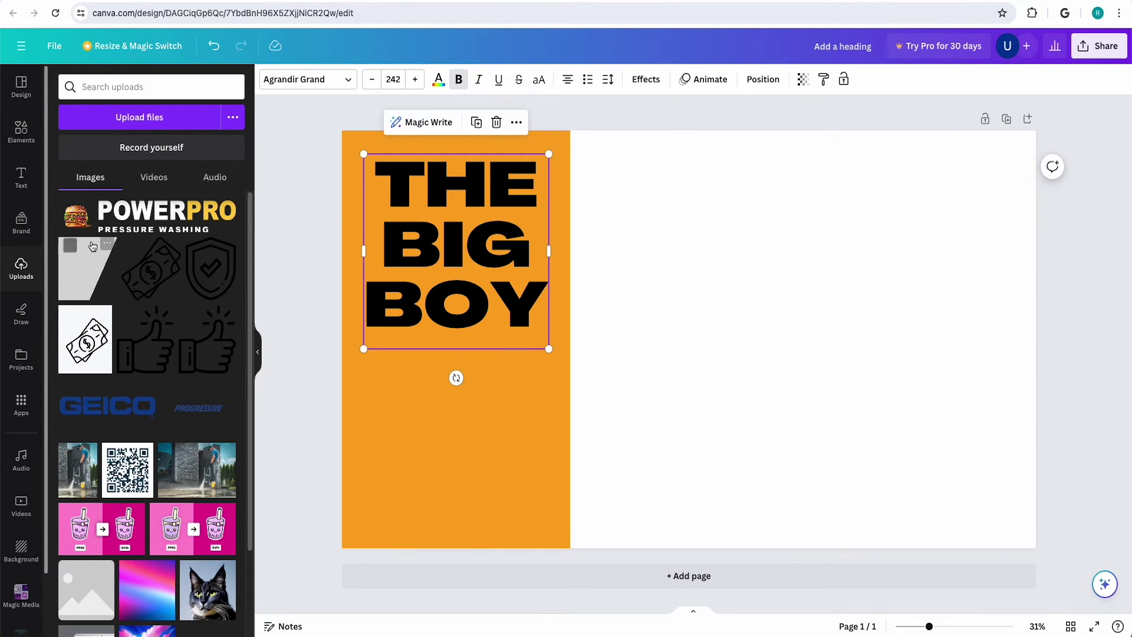
pyautogui.hotkey('ctrl', 'v')
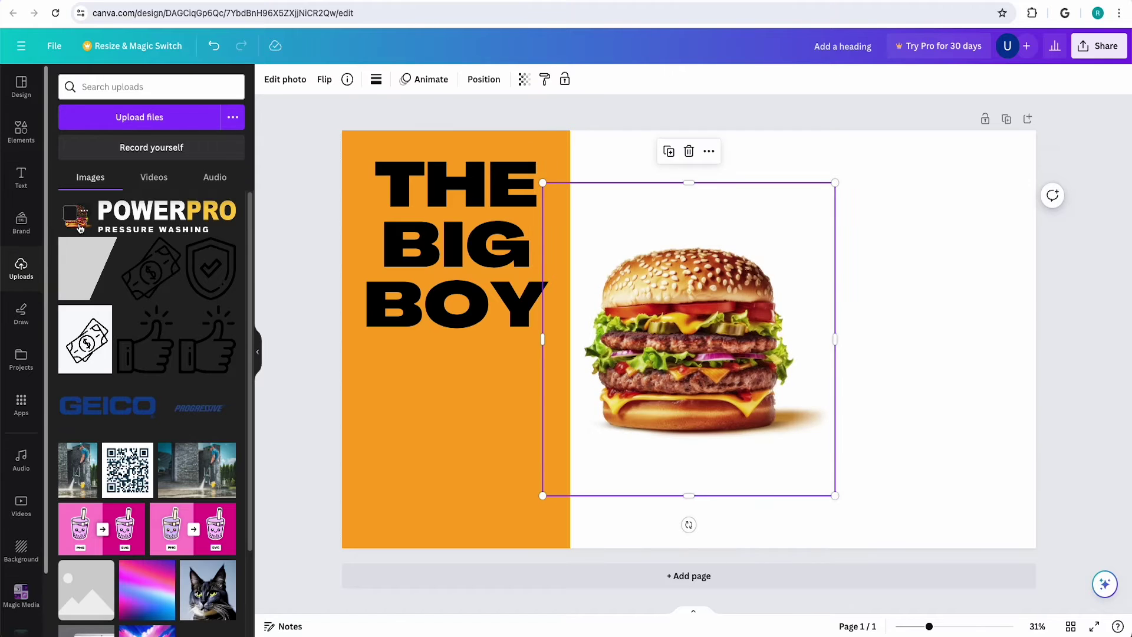
pyautogui.moveTo(674, 296); pyautogui.dragTo(468, 335)
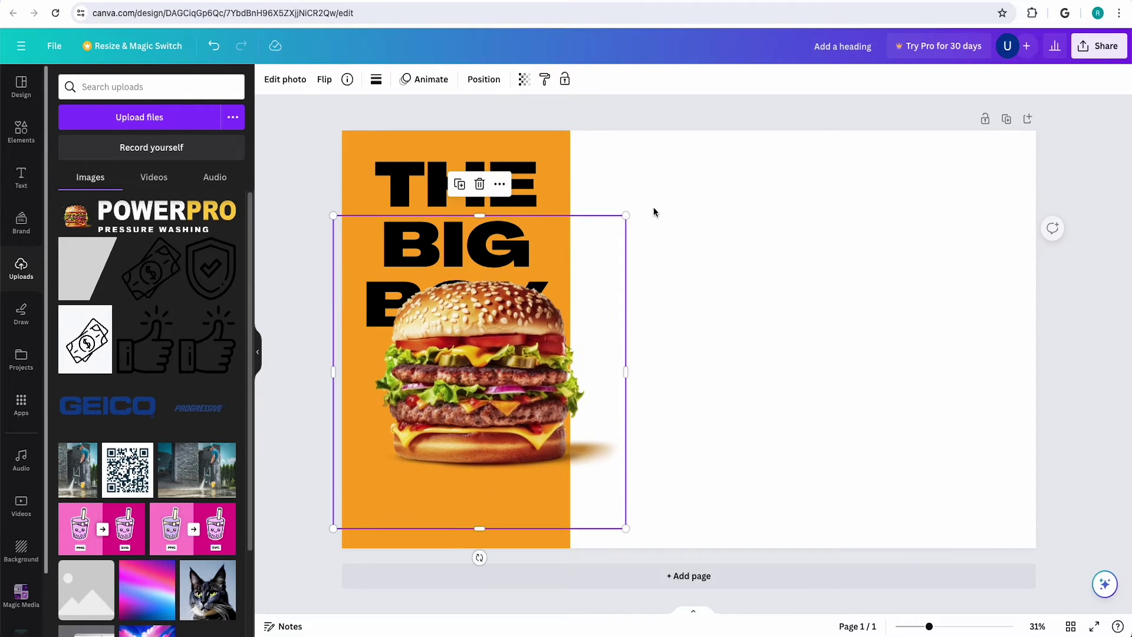
pyautogui.moveTo(625, 220)
pyautogui.mouseDown()
pyautogui.moveTo(561, 284)
pyautogui.moveTo(581, 260)
pyautogui.mouseUp()
pyautogui.moveTo(461, 385); pyautogui.dragTo(457, 375)
# - Crop the burger photo's left, right and bottom edges to fit the panel
pyautogui.moveTo(581, 384); pyautogui.dragTo(570, 384)
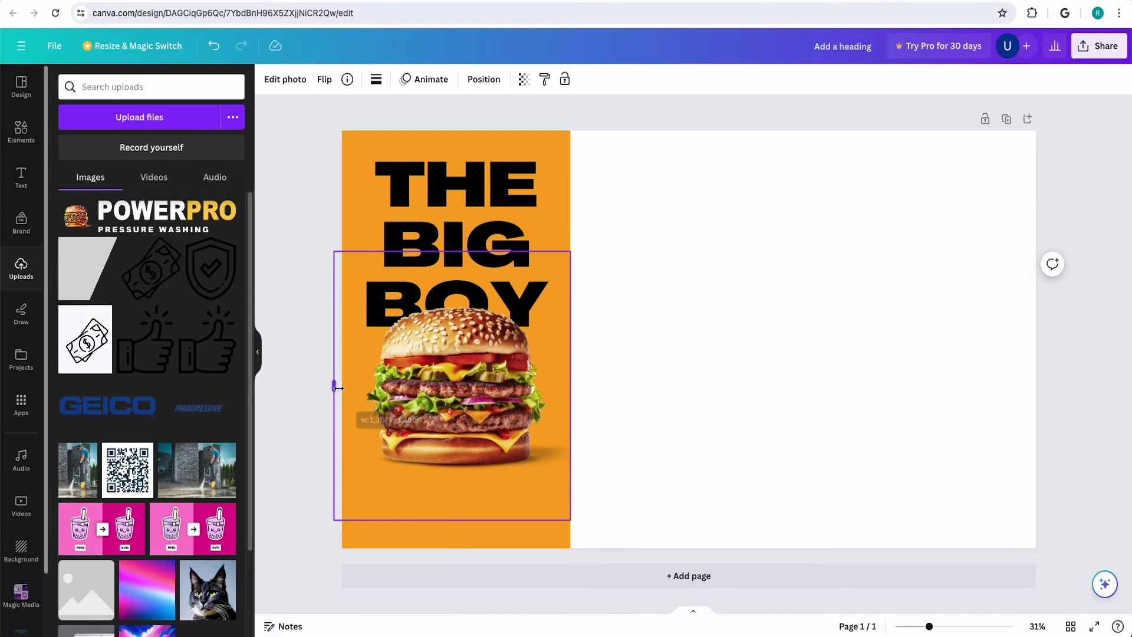
pyautogui.moveTo(331, 384); pyautogui.dragTo(341, 383)
pyautogui.moveTo(455, 520); pyautogui.dragTo(456, 480)
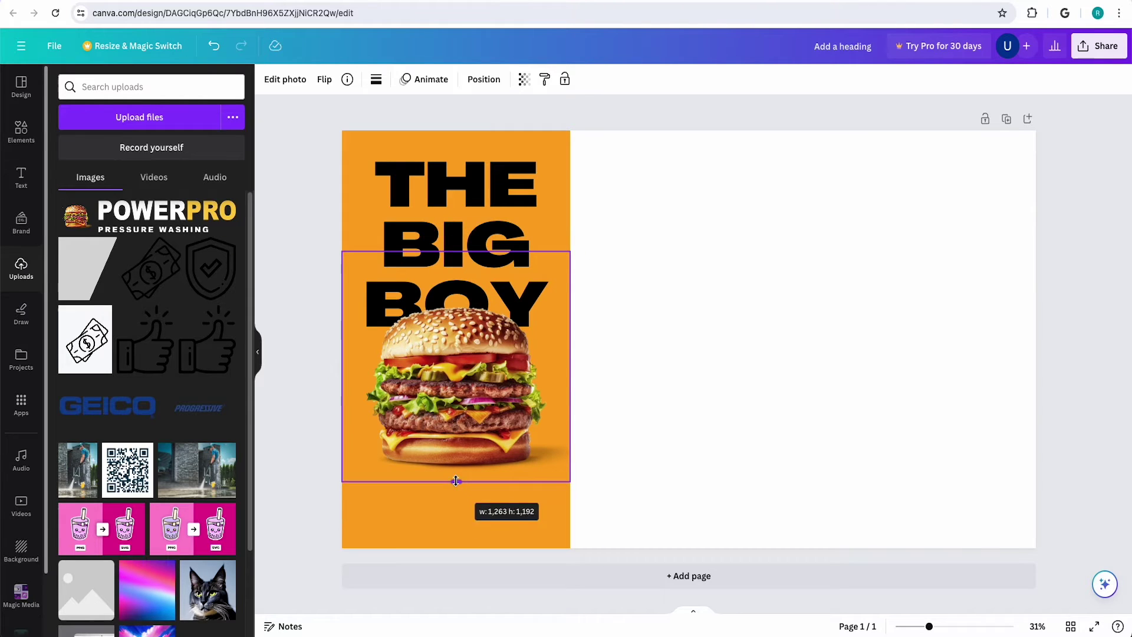
pyautogui.click(666, 284)
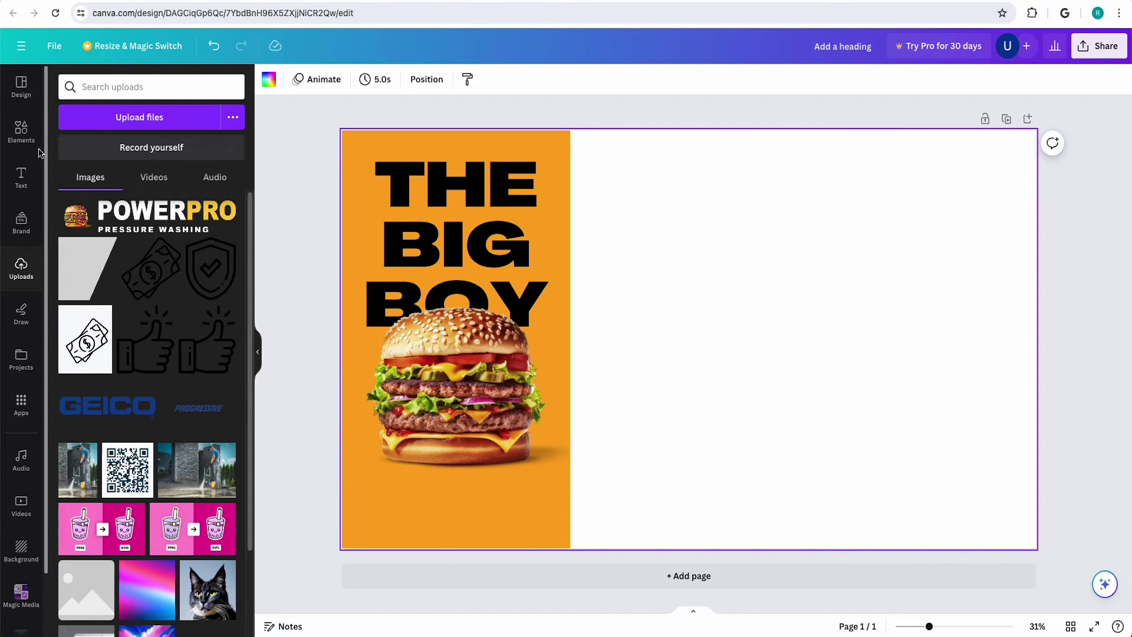
# - Add a starburst graphic, shrunk and placed at the burger's left edge
pyautogui.click(22, 133)
pyautogui.click(115, 87)
pyautogui.write('s')
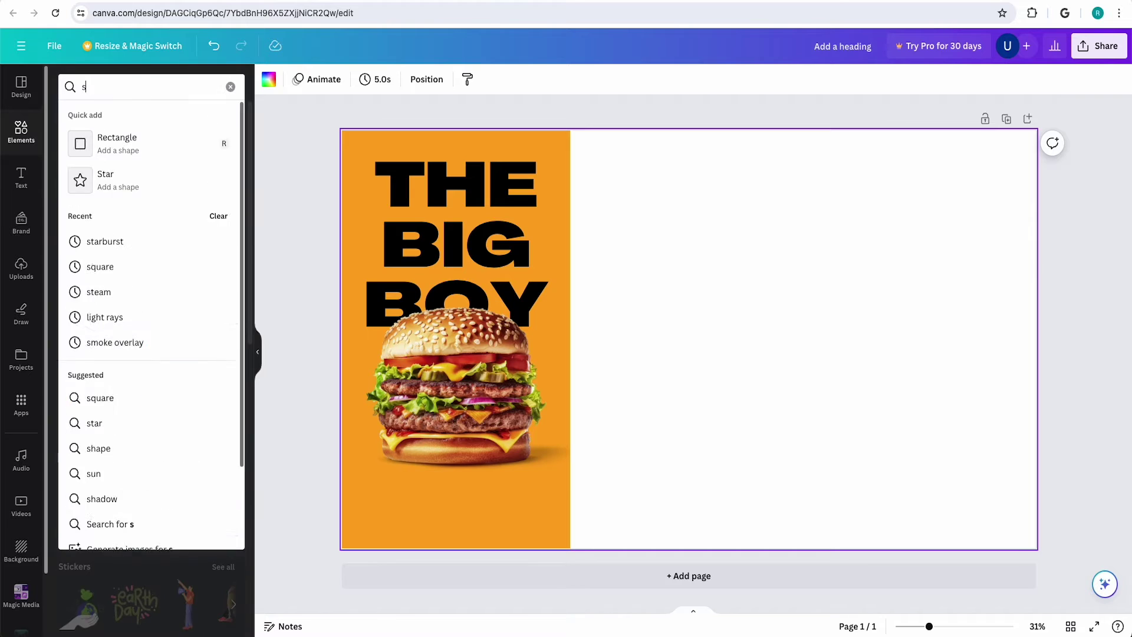
pyautogui.write('tarburst')
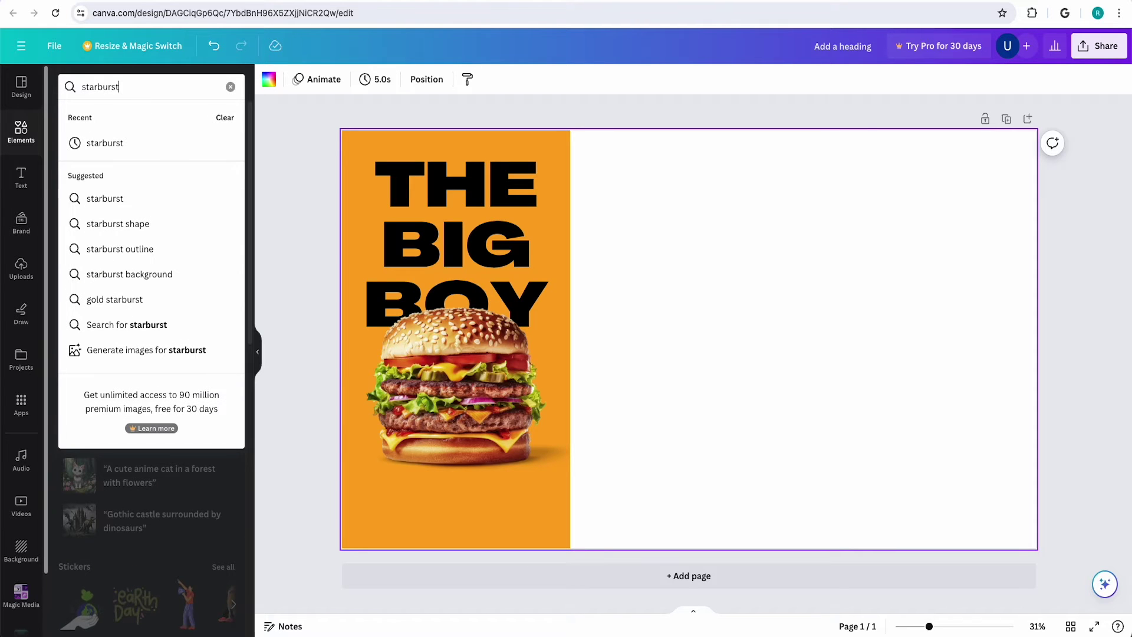
pyautogui.press('Return')
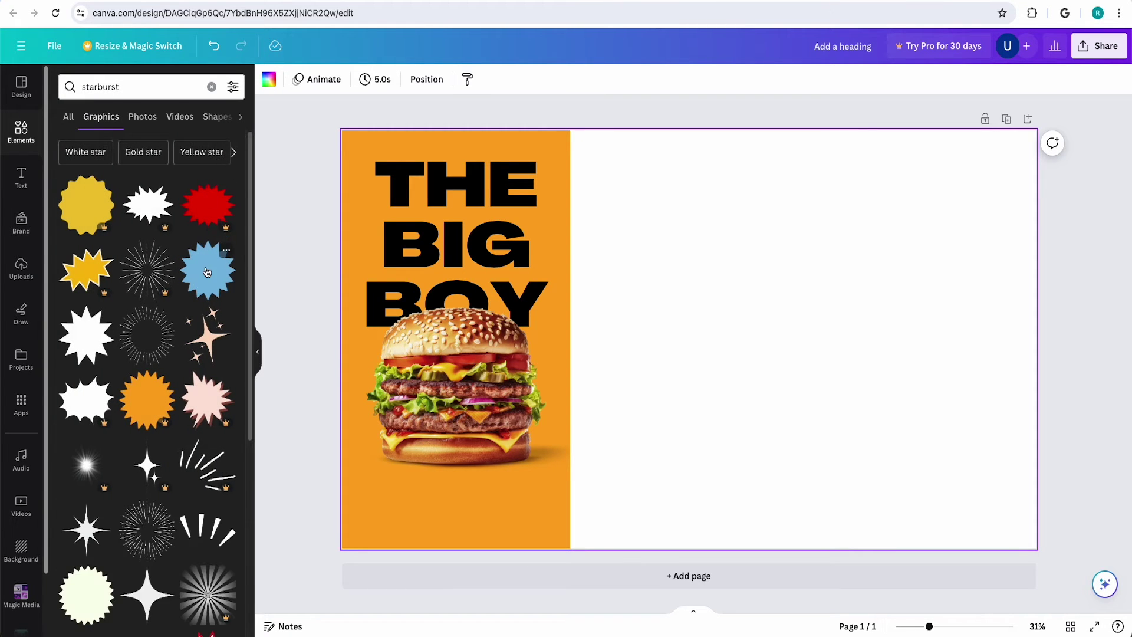
pyautogui.click(206, 272)
pyautogui.moveTo(769, 256)
pyautogui.mouseDown()
pyautogui.moveTo(679, 345)
pyautogui.moveTo(574, 359)
pyautogui.moveTo(370, 343)
pyautogui.mouseUp()
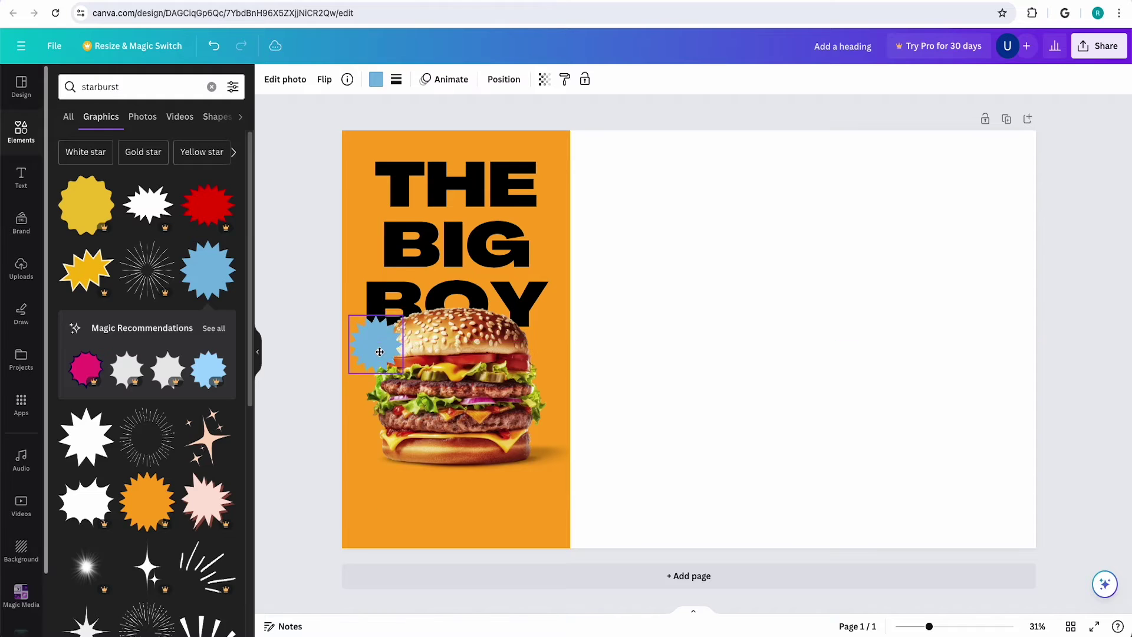
# - Nudge the THE BIG BOY title into alignment and review the starburst and burger placement
pyautogui.click(659, 123)
pyautogui.moveTo(504, 239); pyautogui.dragTo(506, 234)
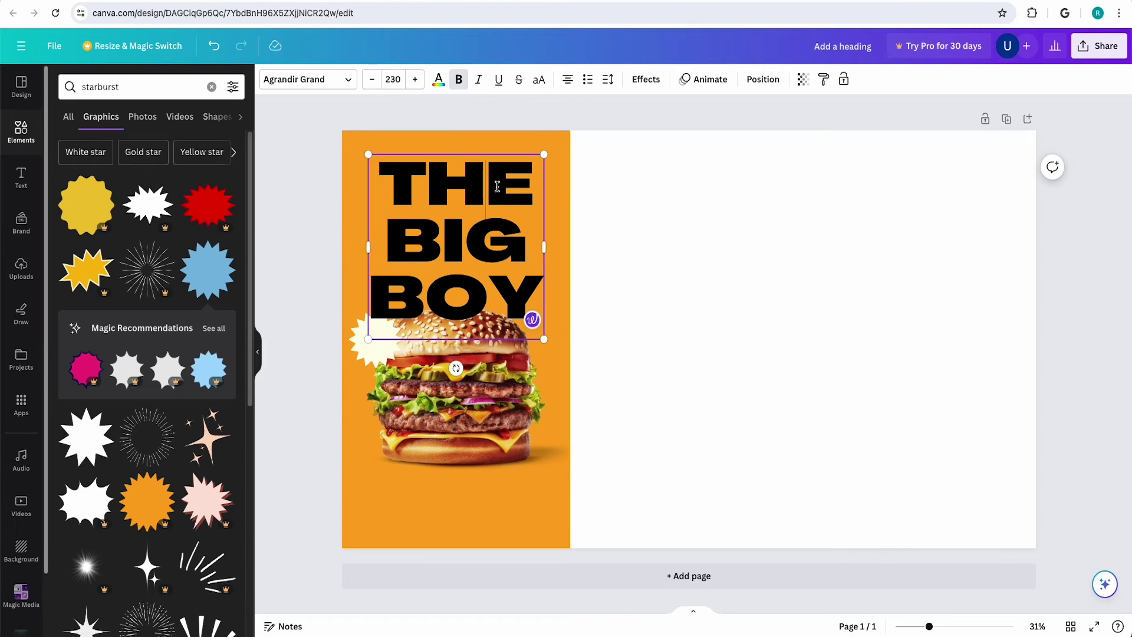
pyautogui.click(393, 354)
pyautogui.click(306, 243)
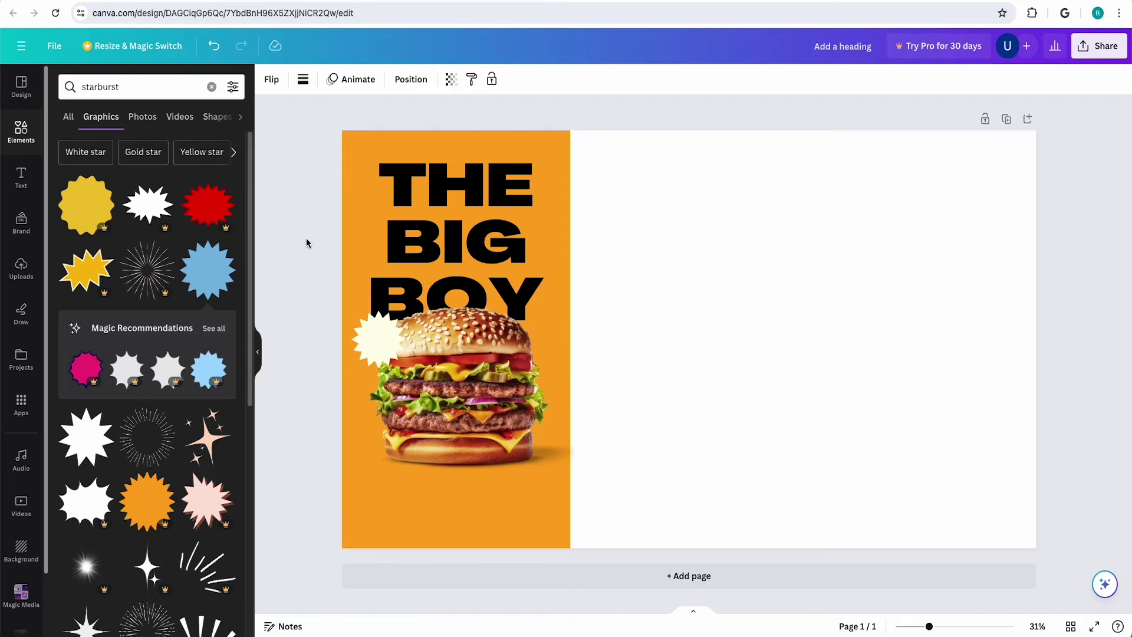
pyautogui.click(336, 384)
pyautogui.click(379, 339)
pyautogui.click(344, 212)
# - Add a 'New' heading text box set in the Yellowtail font
pyautogui.click(21, 177)
pyautogui.click(125, 221)
pyautogui.write('New')
pyautogui.click(336, 85)
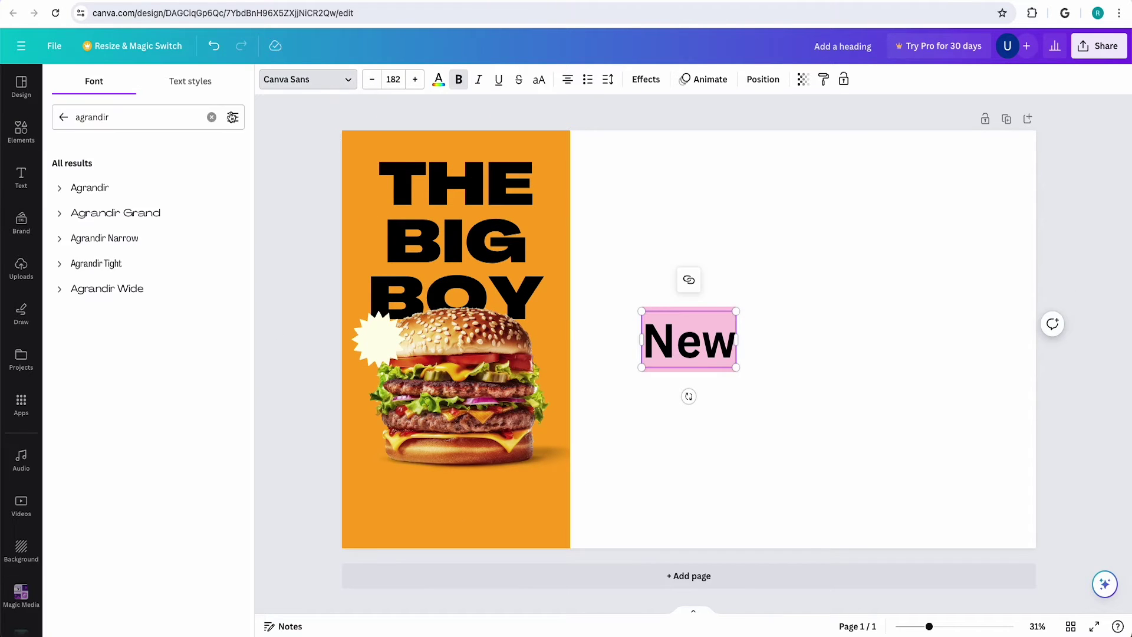
pyautogui.click(212, 116)
pyautogui.write('yellowtail')
pyautogui.click(88, 188)
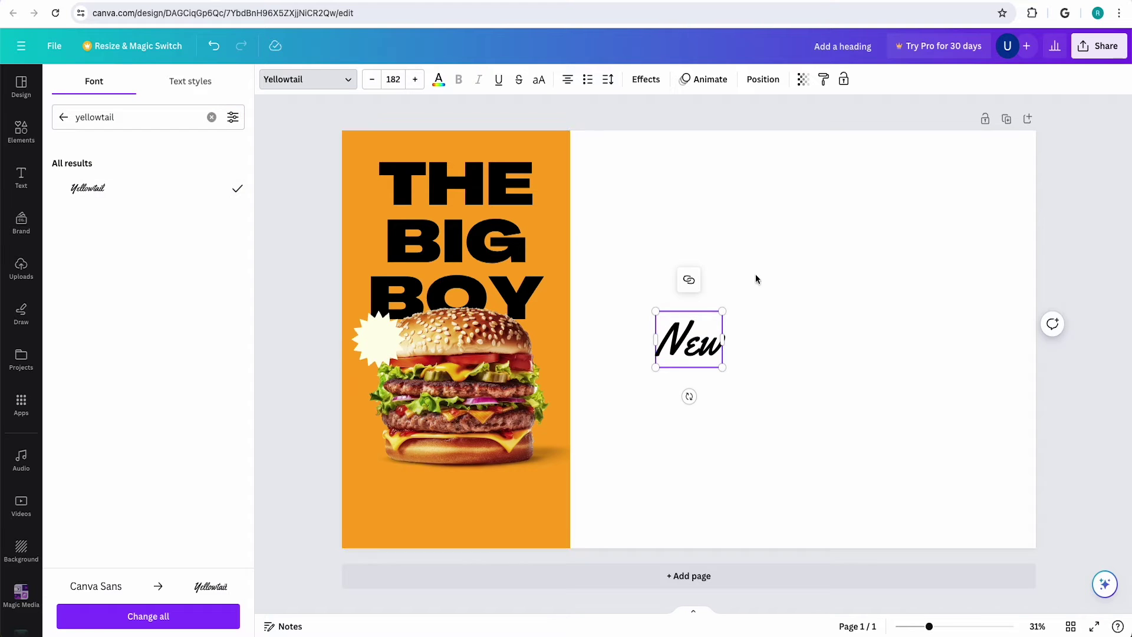
# - Shrink the New label, tilt it about -16° and place it on the starburst
pyautogui.moveTo(723, 344); pyautogui.dragTo(429, 350)
pyautogui.scroll(3, 594, 441)
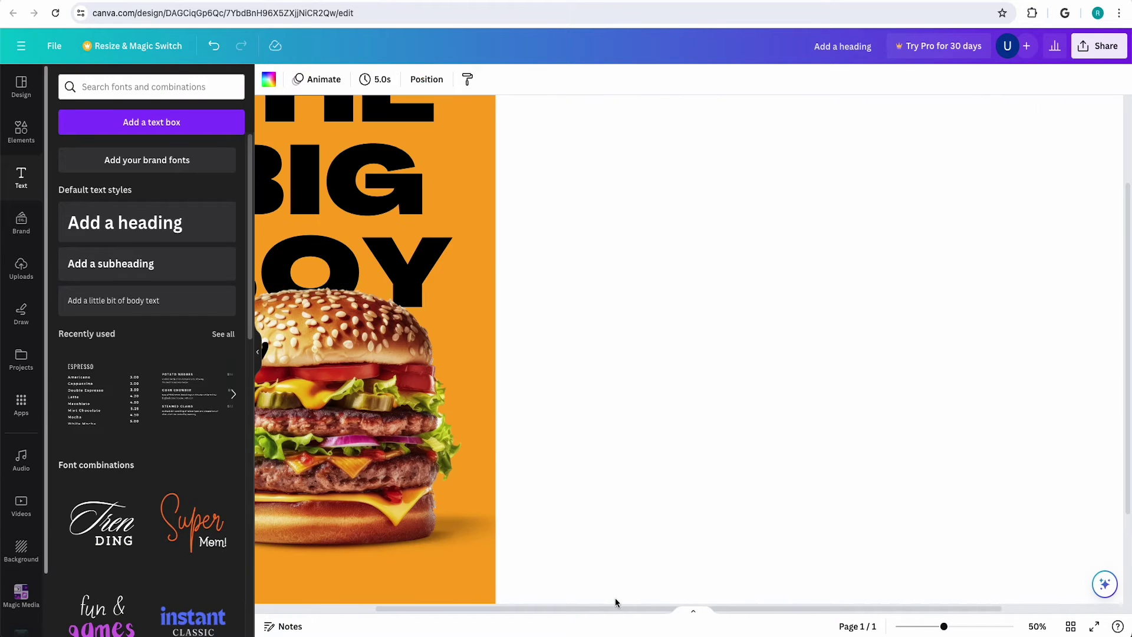
pyautogui.scroll(-2, 614, 597)
pyautogui.moveTo(416, 305); pyautogui.dragTo(372, 321)
pyautogui.moveTo(343, 375); pyautogui.dragTo(358, 381)
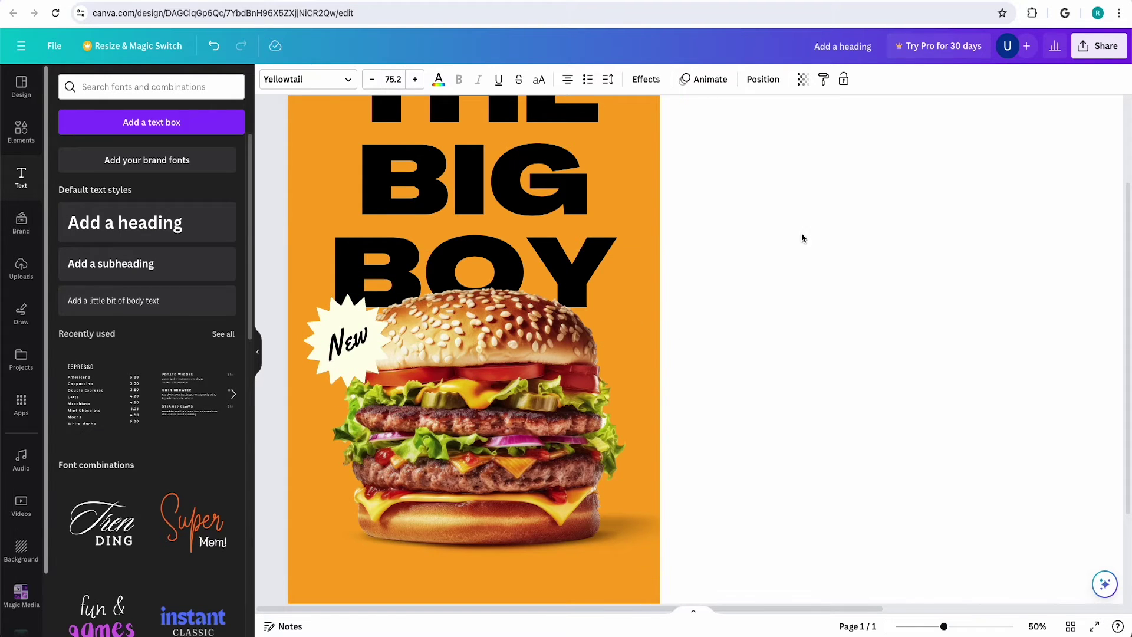
pyautogui.click(764, 271)
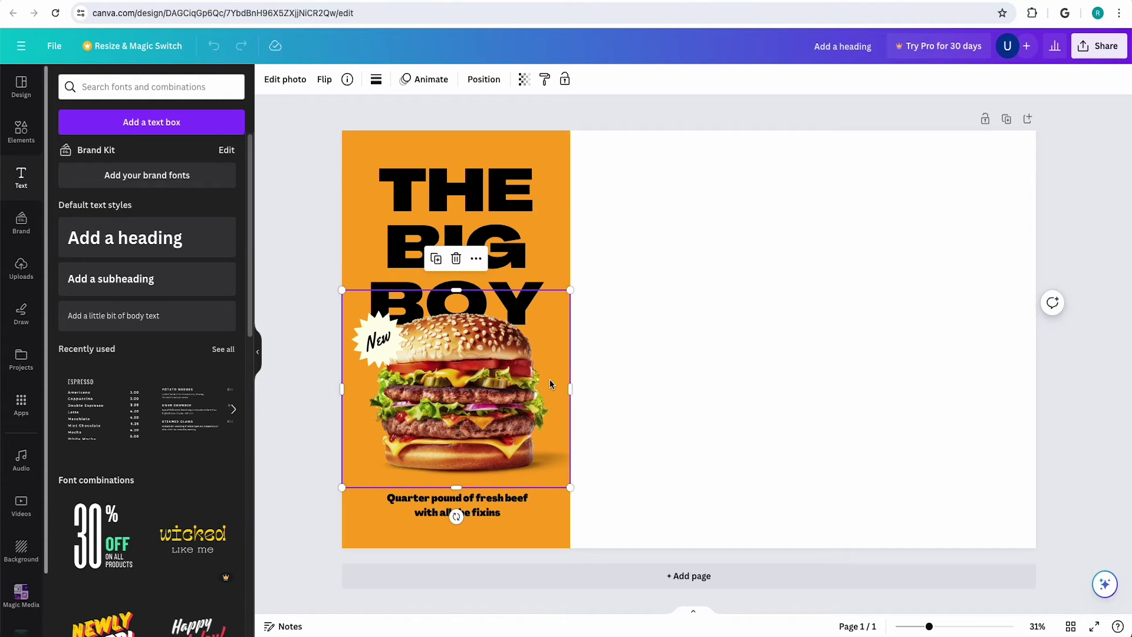
# - Add a square shape and stretch it into a thin band along the top edge
pyautogui.click(21, 131)
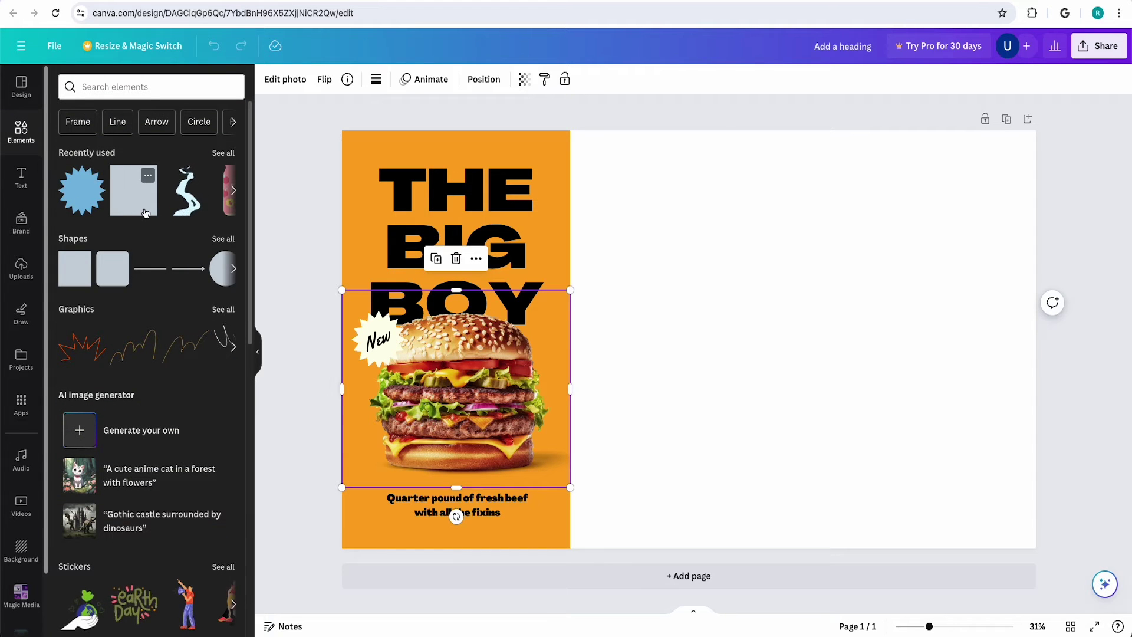
pyautogui.click(133, 190)
pyautogui.moveTo(687, 336); pyautogui.dragTo(628, 190)
pyautogui.moveTo(628, 256); pyautogui.dragTo(625, 205)
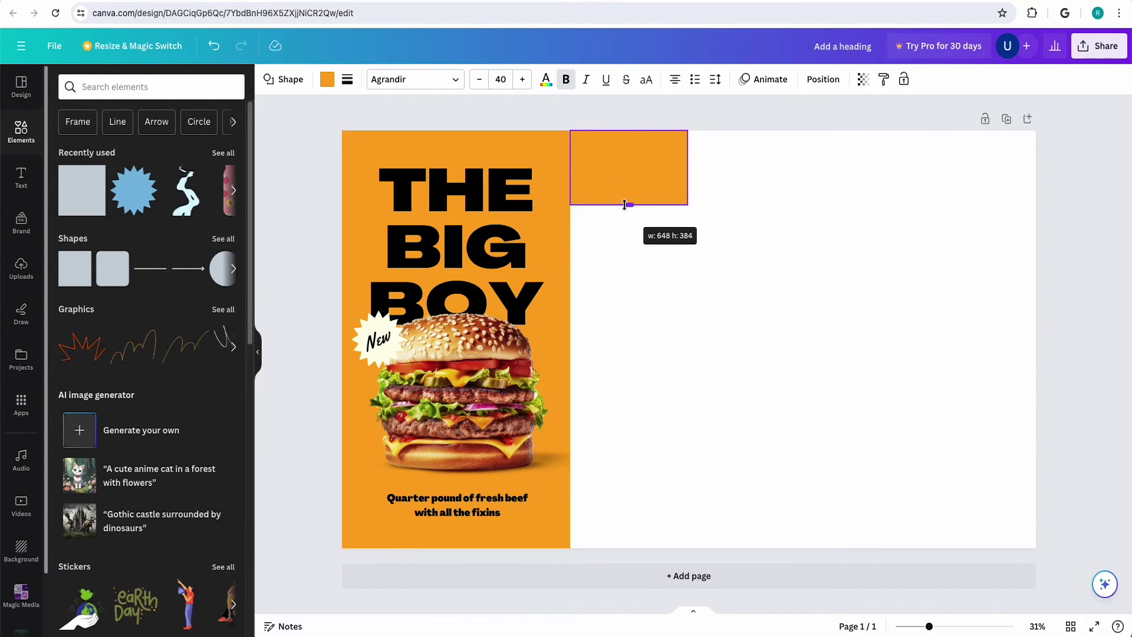
pyautogui.moveTo(686, 168); pyautogui.dragTo(1035, 168)
pyautogui.moveTo(803, 202); pyautogui.dragTo(804, 194)
# - Change the top band's fill colour to black
pyautogui.click(747, 241)
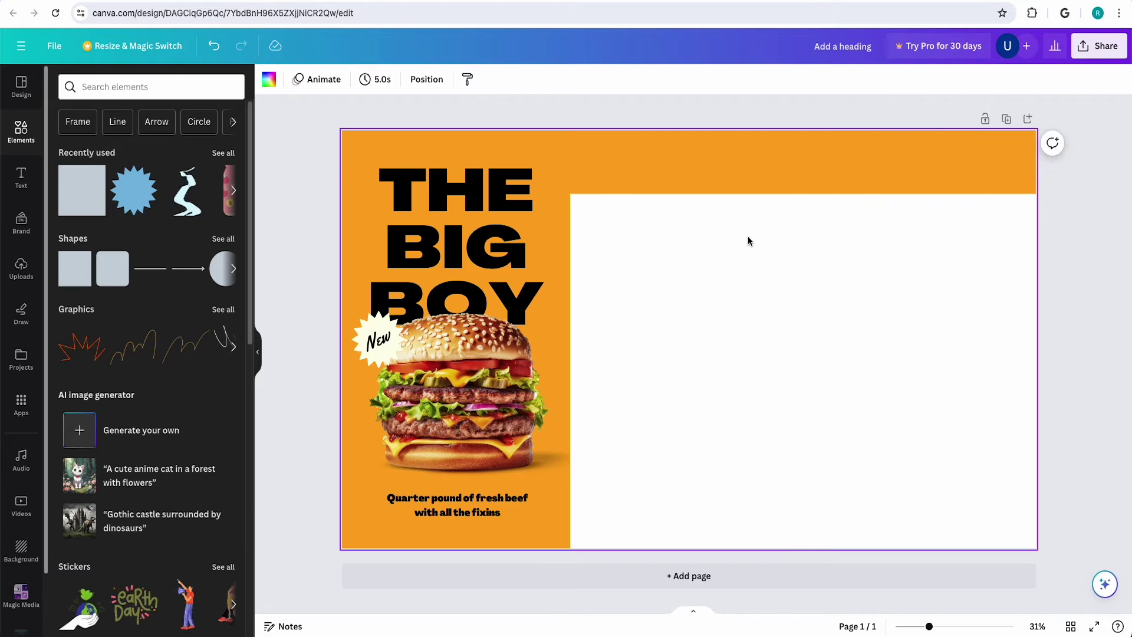
pyautogui.click(682, 182)
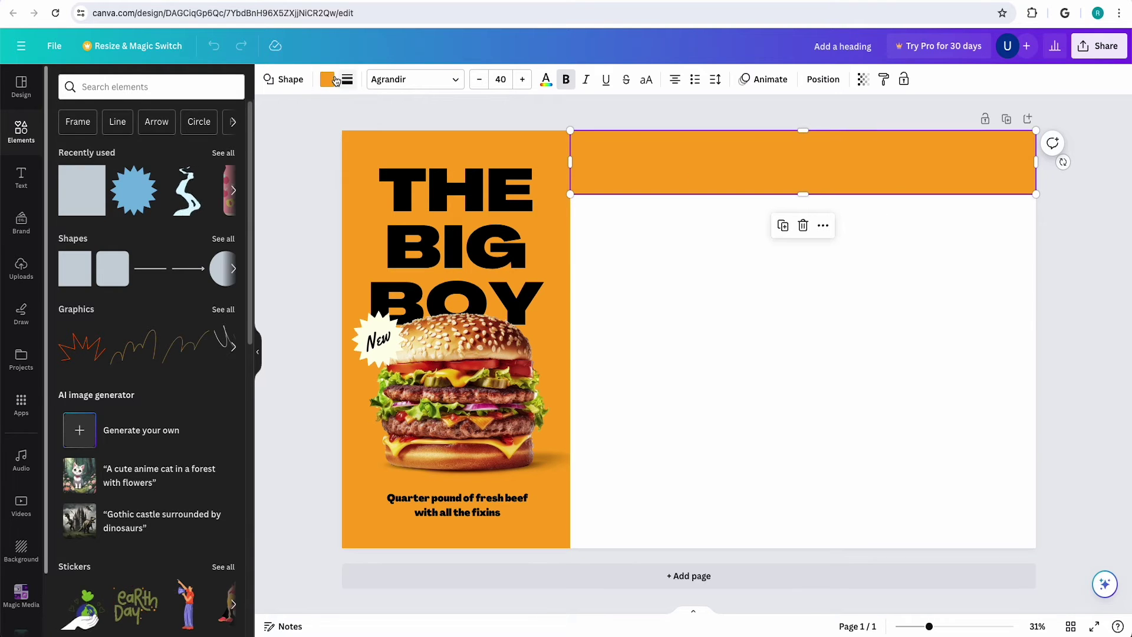
pyautogui.click(328, 79)
pyautogui.click(128, 157)
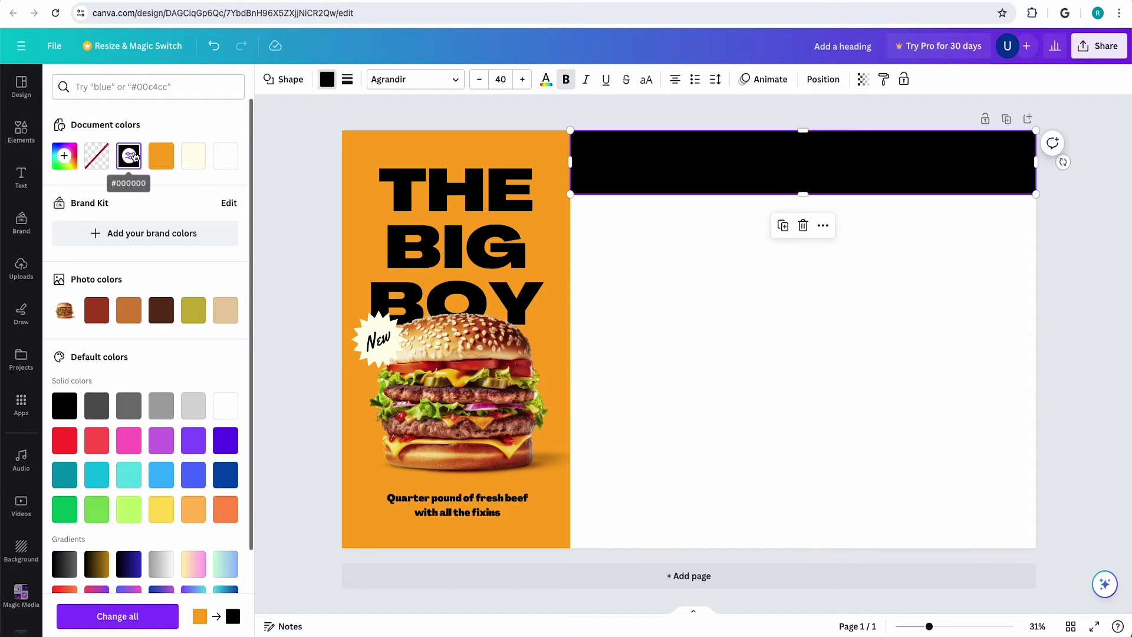
pyautogui.press('Escape')
pyautogui.click(704, 114)
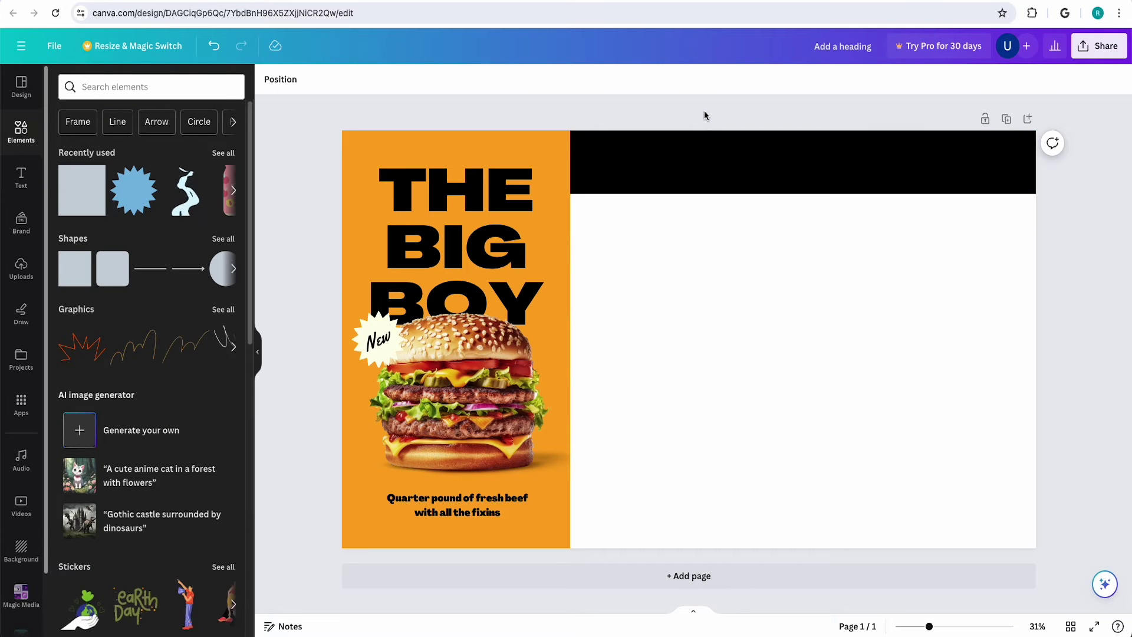
pyautogui.write('tsignature burgers')
# - Move the heading into the black band and set the subtitle font to Agrandir Grand
pyautogui.moveTo(766, 220); pyautogui.dragTo(774, 238)
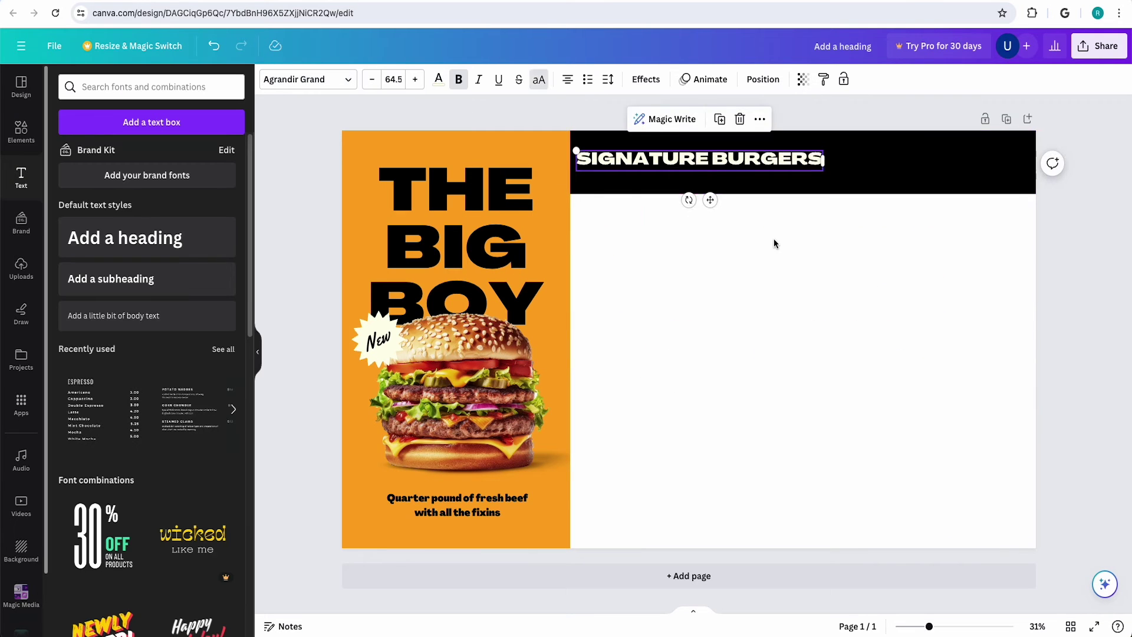
pyautogui.click(685, 245)
pyautogui.write('tCome with Fries + Drink')
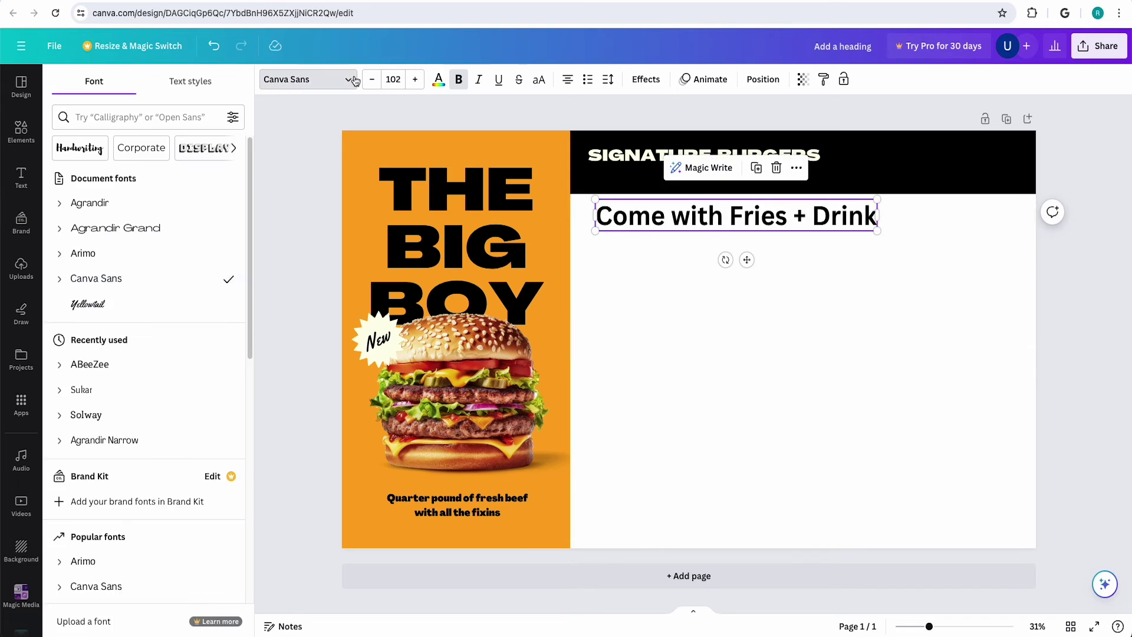
pyautogui.click(166, 229)
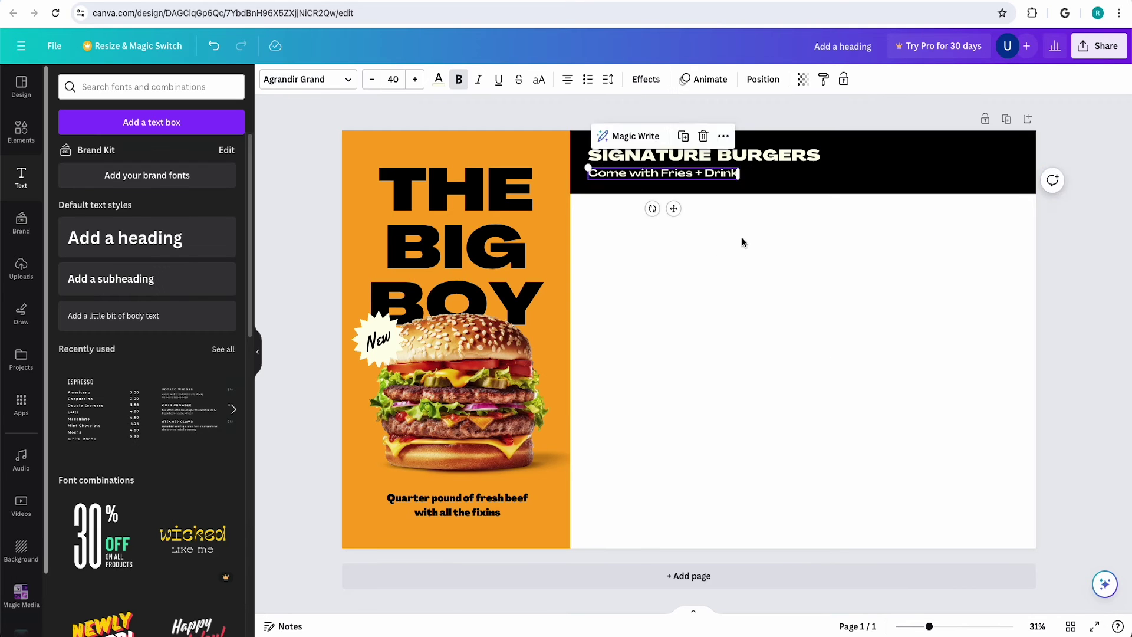
pyautogui.click(843, 114)
# - Colour the word BURGERS orange in the SIGNATURE BURGERS heading
pyautogui.click(717, 155)
pyautogui.moveTo(716, 155); pyautogui.dragTo(816, 163)
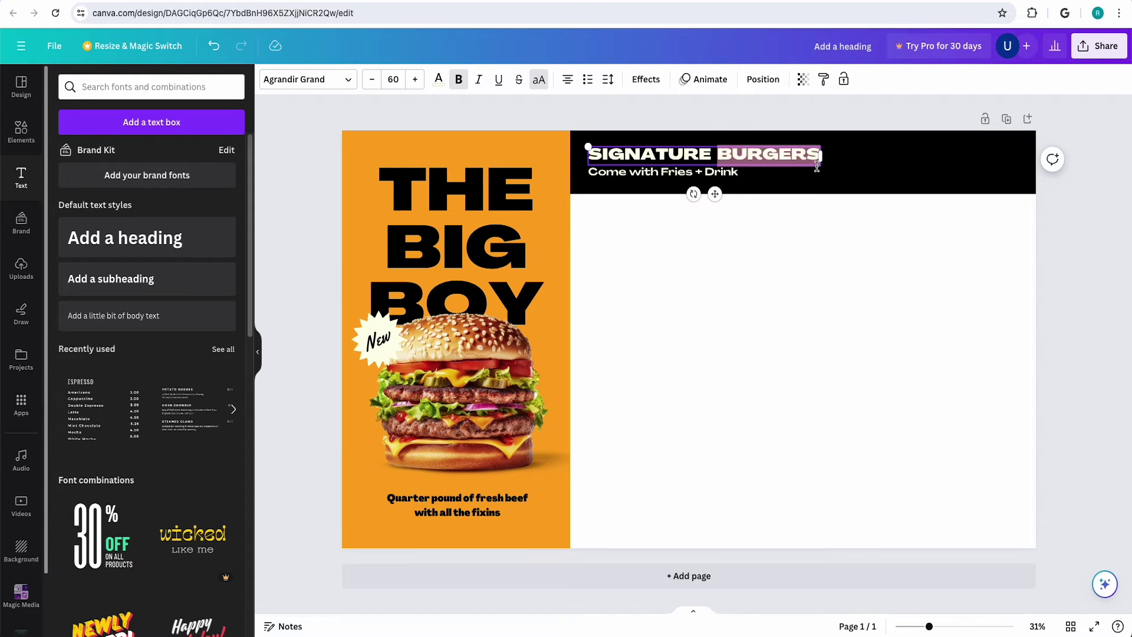
pyautogui.click(439, 80)
pyautogui.click(128, 155)
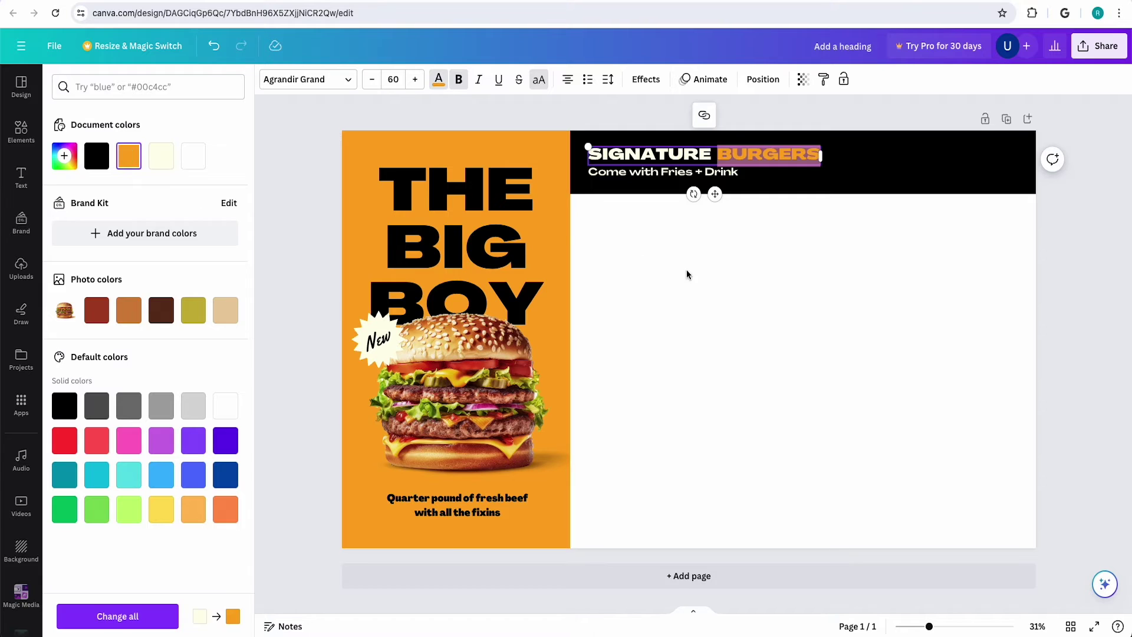
pyautogui.click(686, 270)
# - Highlight the plus sign and finalize the 'Comes with fries + drink' subtitle wording
pyautogui.click(699, 172)
pyautogui.doubleClick(699, 172)
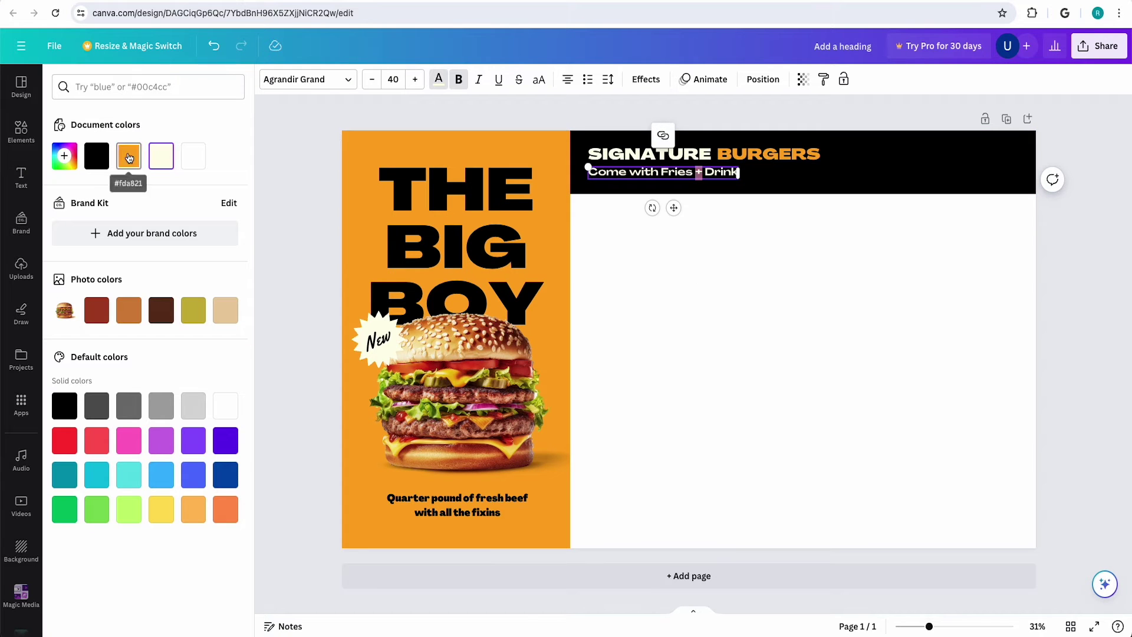
pyautogui.write('s')
pyautogui.click(668, 266)
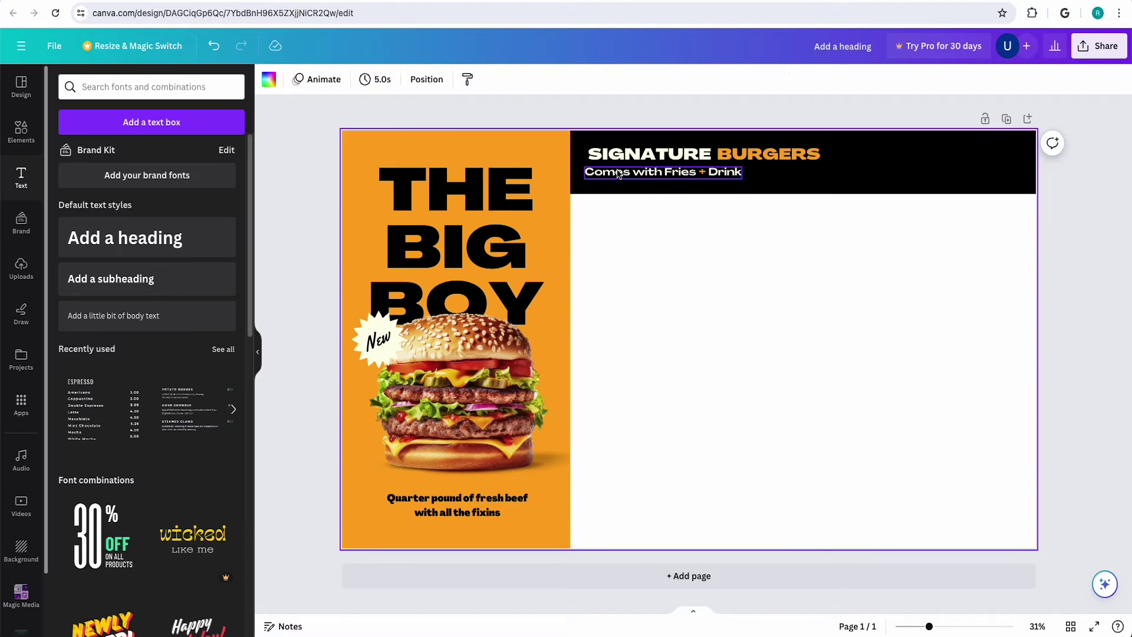
pyautogui.click(678, 175)
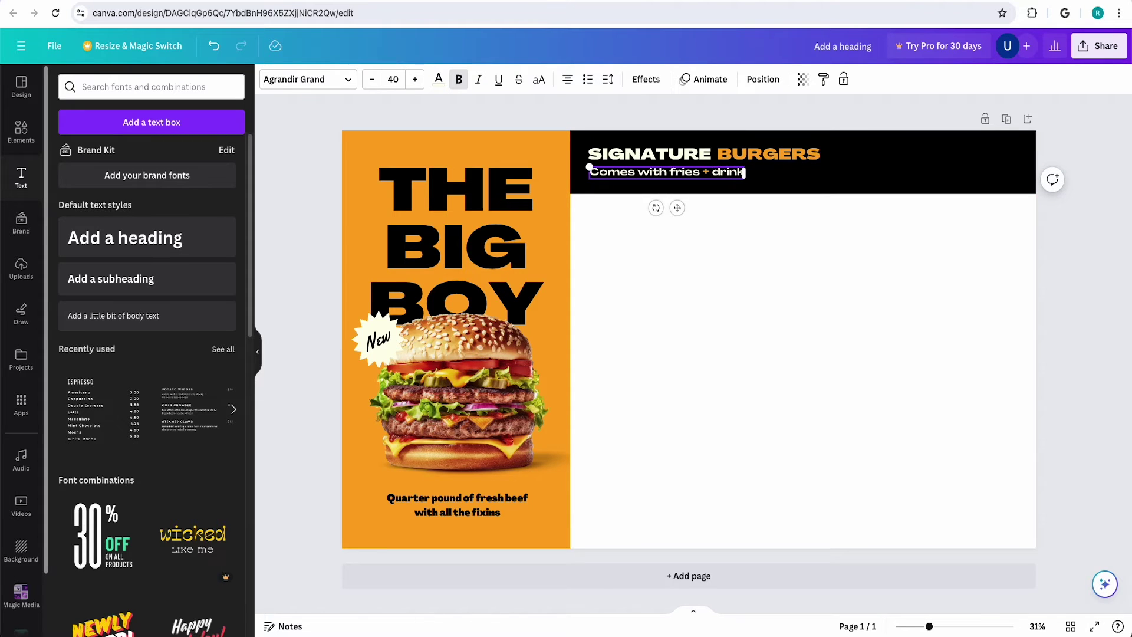
pyautogui.click(643, 279)
pyautogui.click(667, 172)
pyautogui.click(643, 278)
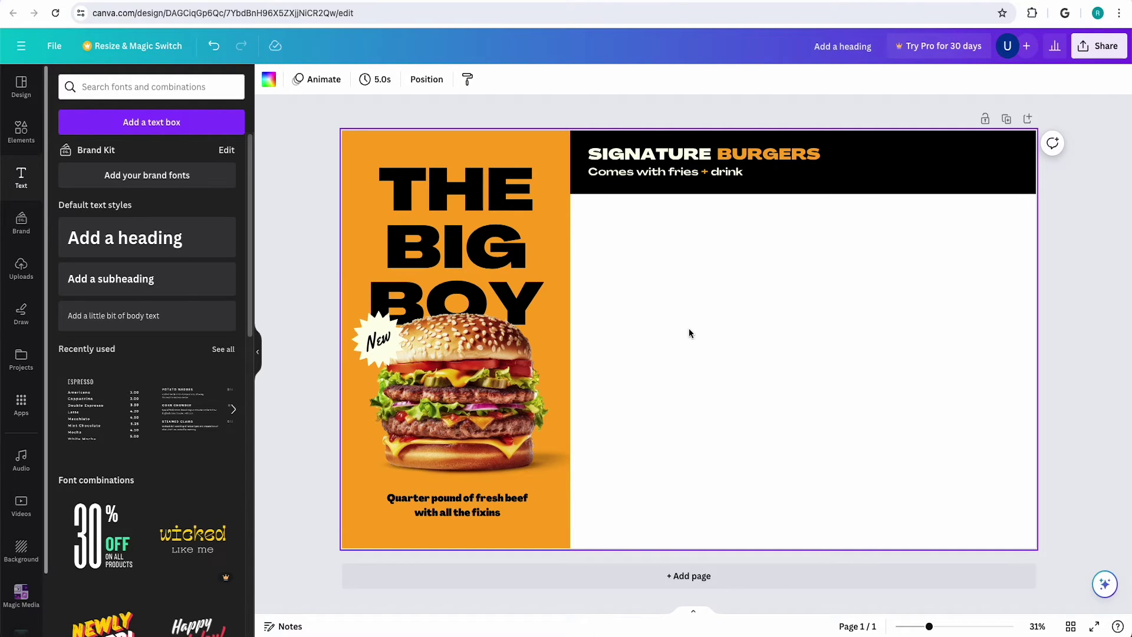
# - Add the single burger photo from Uploads, shrink it and set it below the black band
pyautogui.click(20, 270)
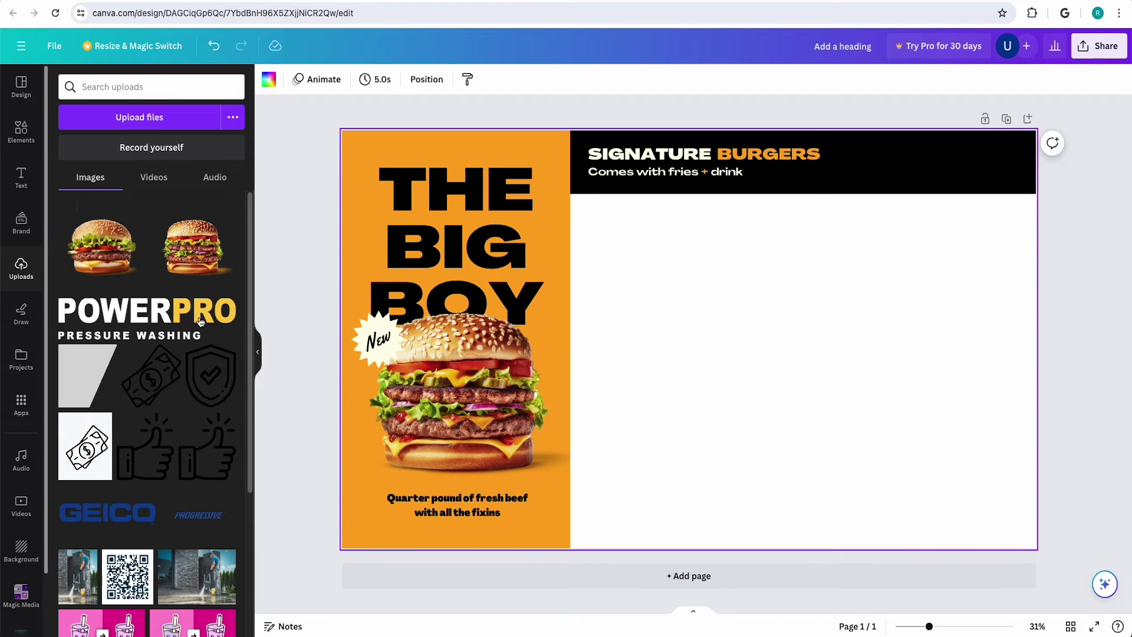
pyautogui.click(101, 245)
pyautogui.moveTo(724, 358); pyautogui.dragTo(722, 335)
pyautogui.moveTo(834, 160); pyautogui.dragTo(683, 316)
pyautogui.moveTo(622, 393)
pyautogui.mouseDown()
pyautogui.moveTo(658, 286)
pyautogui.moveTo(689, 269)
pyautogui.mouseUp()
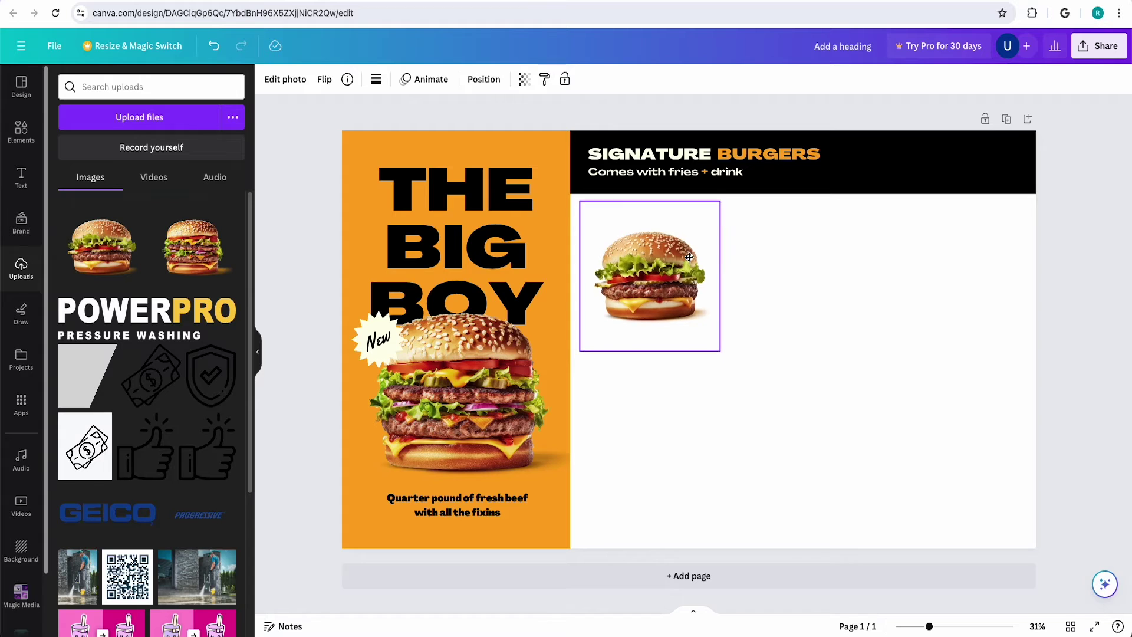
pyautogui.moveTo(691, 269); pyautogui.dragTo(685, 248)
pyautogui.click(761, 258)
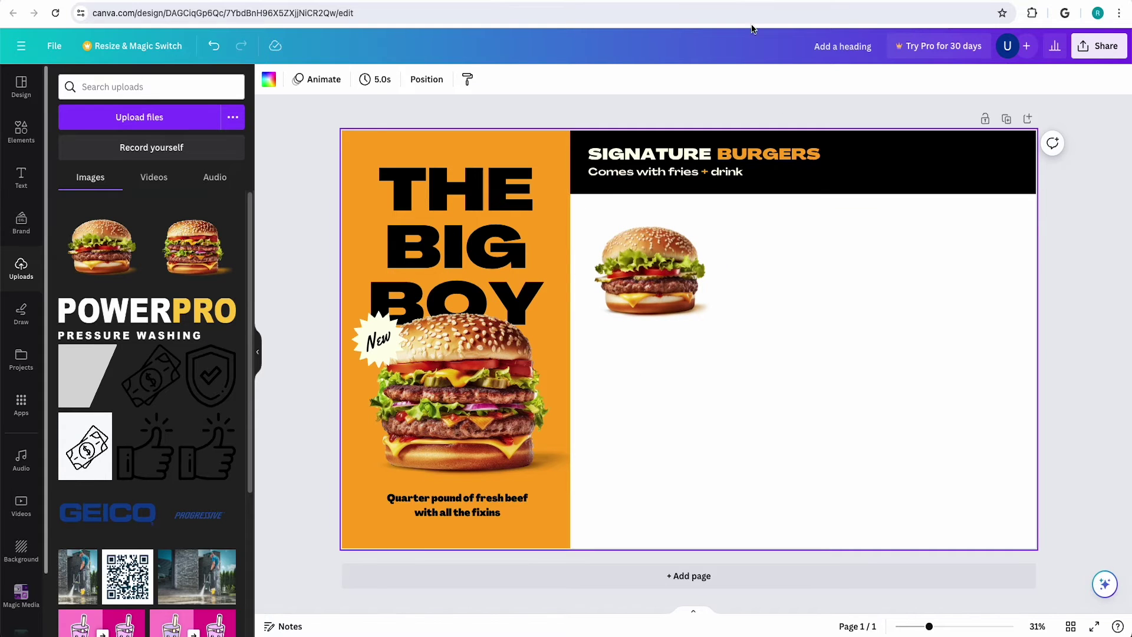
# - Add a burger-name heading in Agrandir Grand, Black weight
pyautogui.click(20, 177)
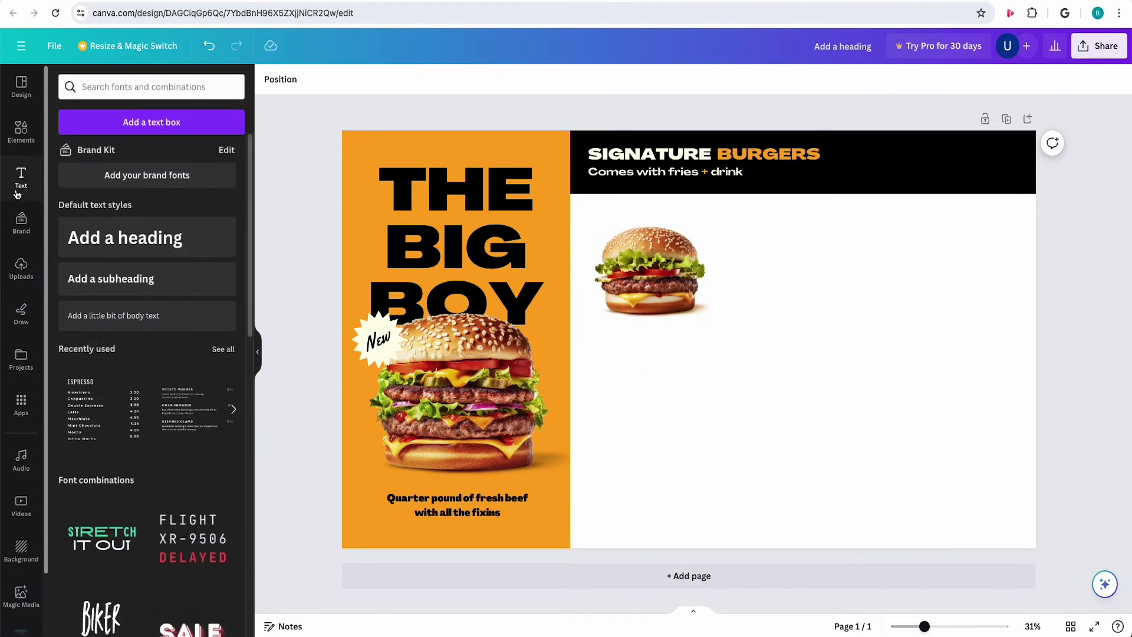
pyautogui.click(123, 242)
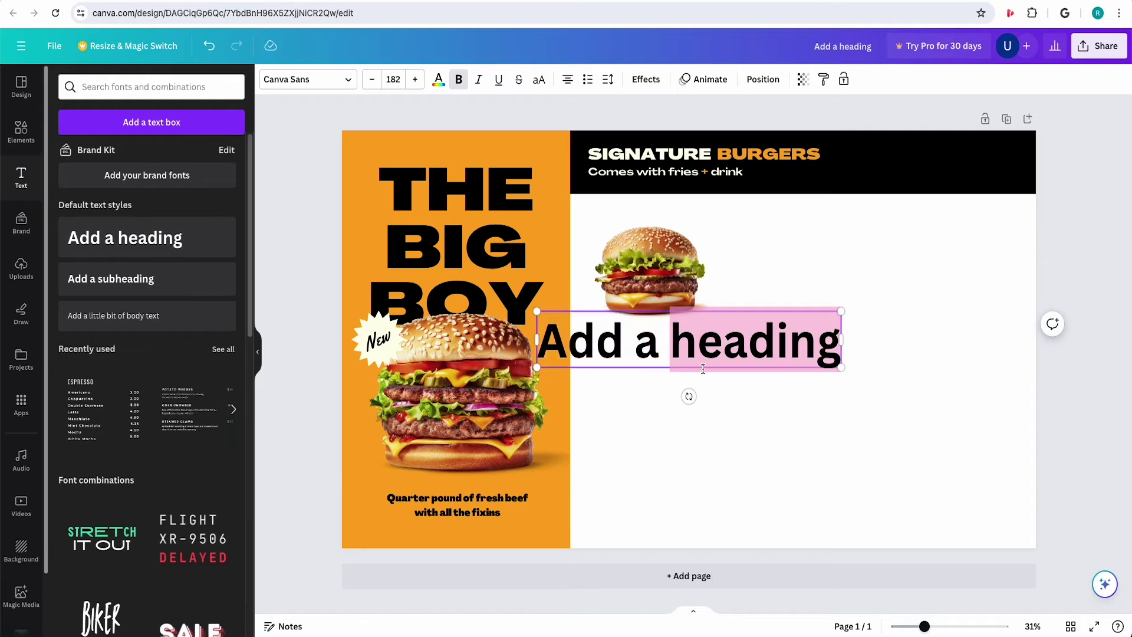
pyautogui.tripleClick(682, 327)
pyautogui.write('The boo jackson')
pyautogui.click(342, 83)
pyautogui.click(115, 227)
pyautogui.click(393, 79)
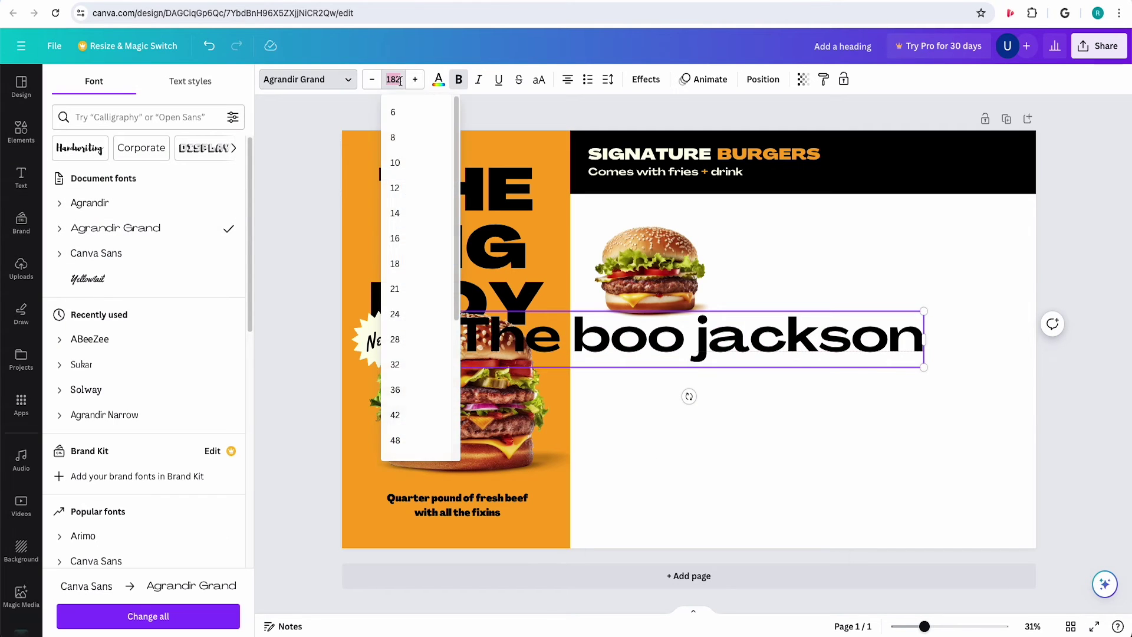
pyautogui.write('45')
pyautogui.press('Return')
pyautogui.click(116, 228)
pyautogui.click(99, 379)
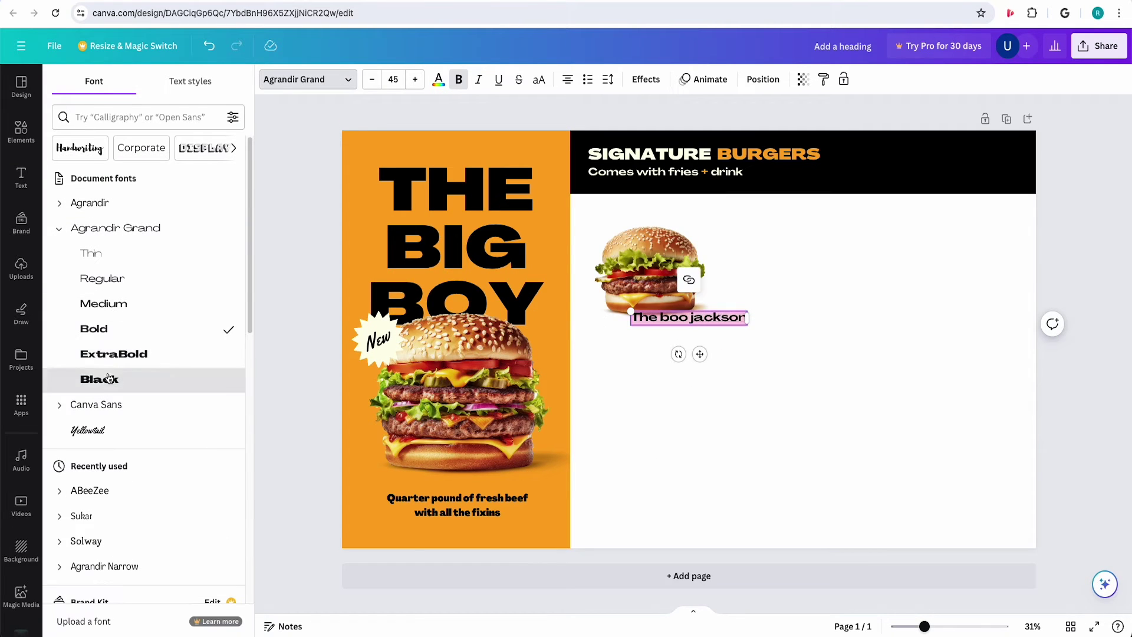
pyautogui.click(708, 332)
# - Move the burger name below the photo and tighten its line spacing
pyautogui.moveTo(707, 331); pyautogui.dragTo(675, 345)
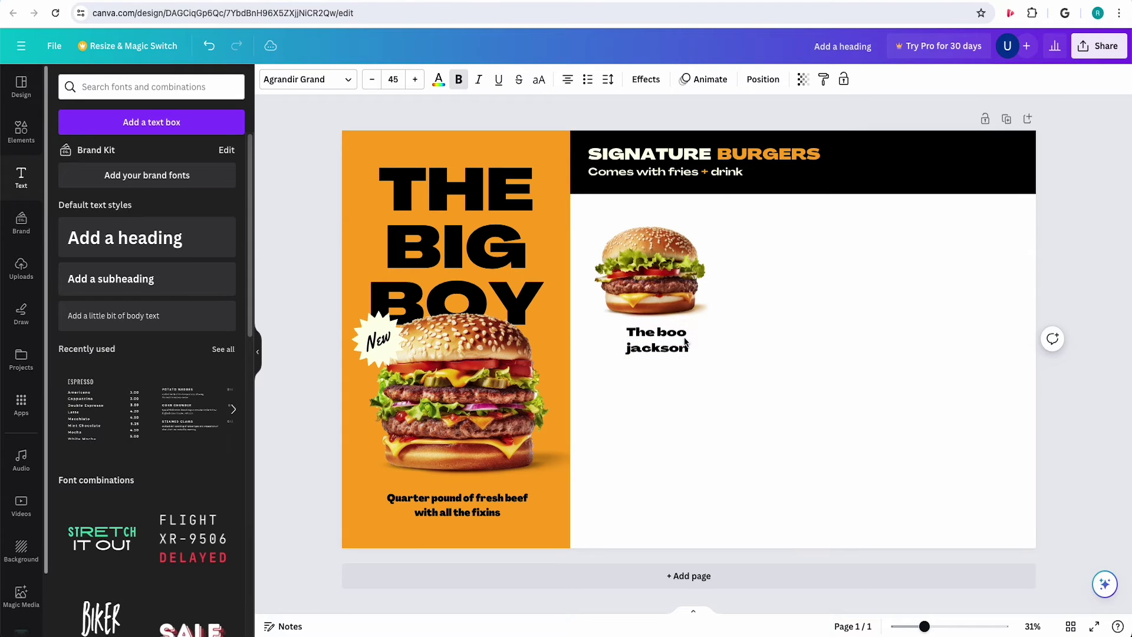
pyautogui.click(705, 299)
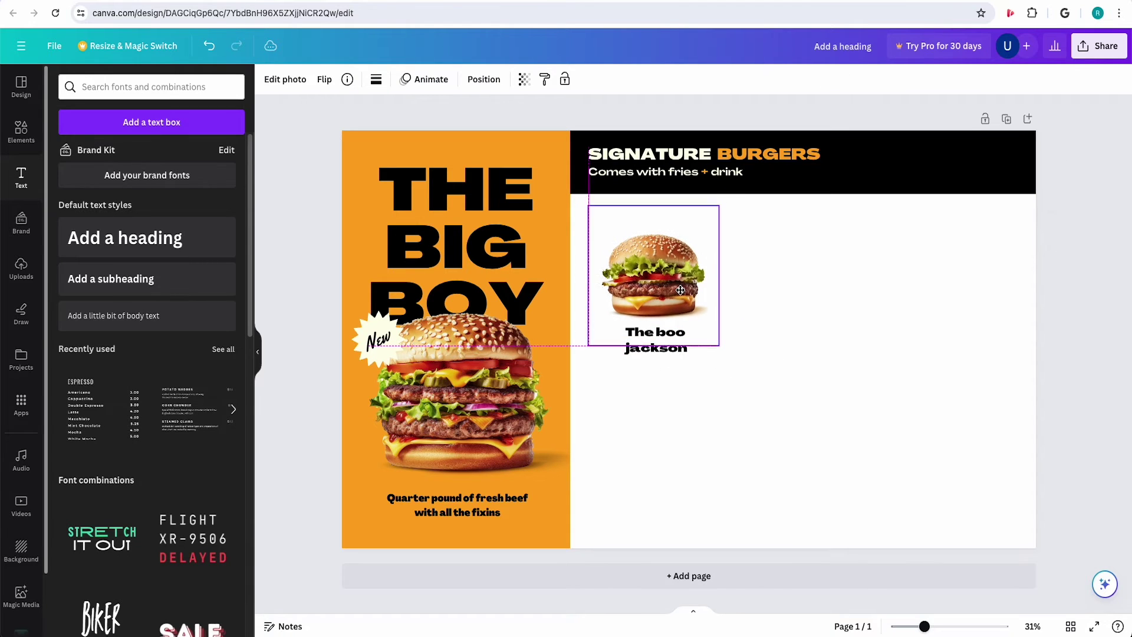
pyautogui.click(748, 341)
pyautogui.doubleClick(657, 340)
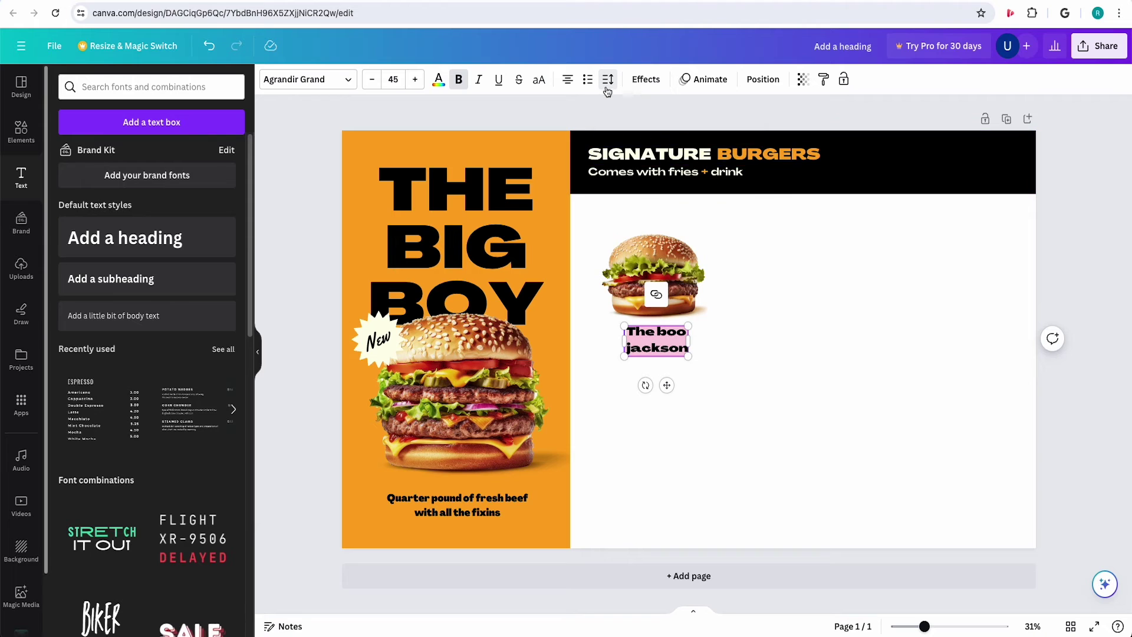
pyautogui.click(607, 79)
pyautogui.moveTo(652, 175); pyautogui.dragTo(646, 179)
pyautogui.click(778, 293)
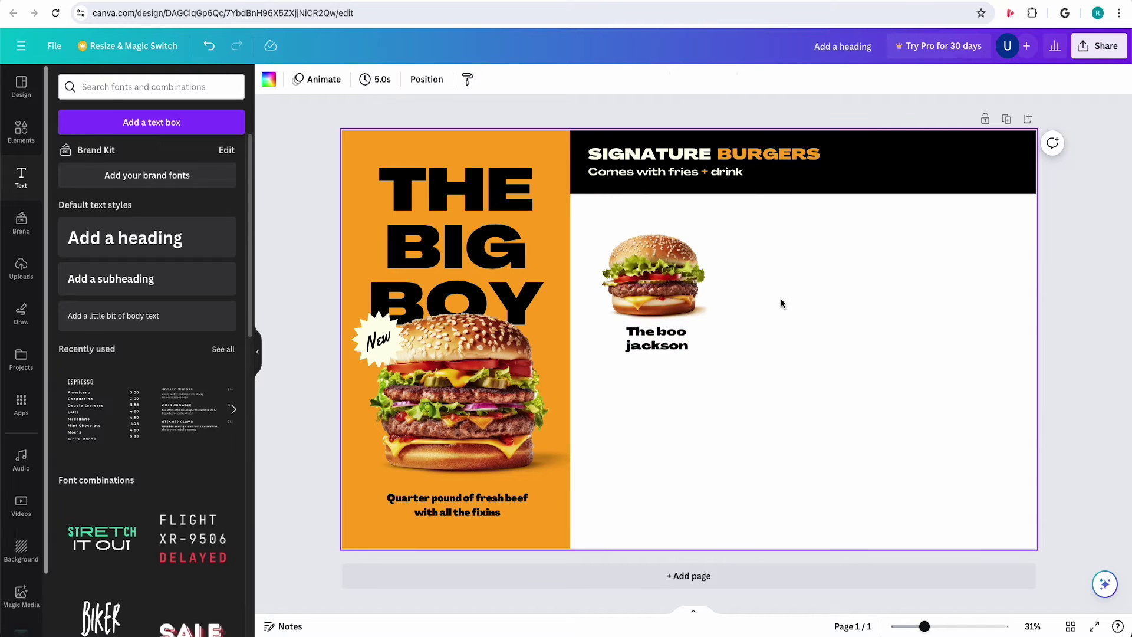
# - Paste the description into a body text box, fit it under the title and remove the underline
pyautogui.click(114, 315)
pyautogui.write('Fresh beef burger with T.O.P and special sauce')
pyautogui.moveTo(863, 340)
pyautogui.mouseDown()
pyautogui.moveTo(884, 392)
pyautogui.moveTo(726, 392)
pyautogui.mouseUp()
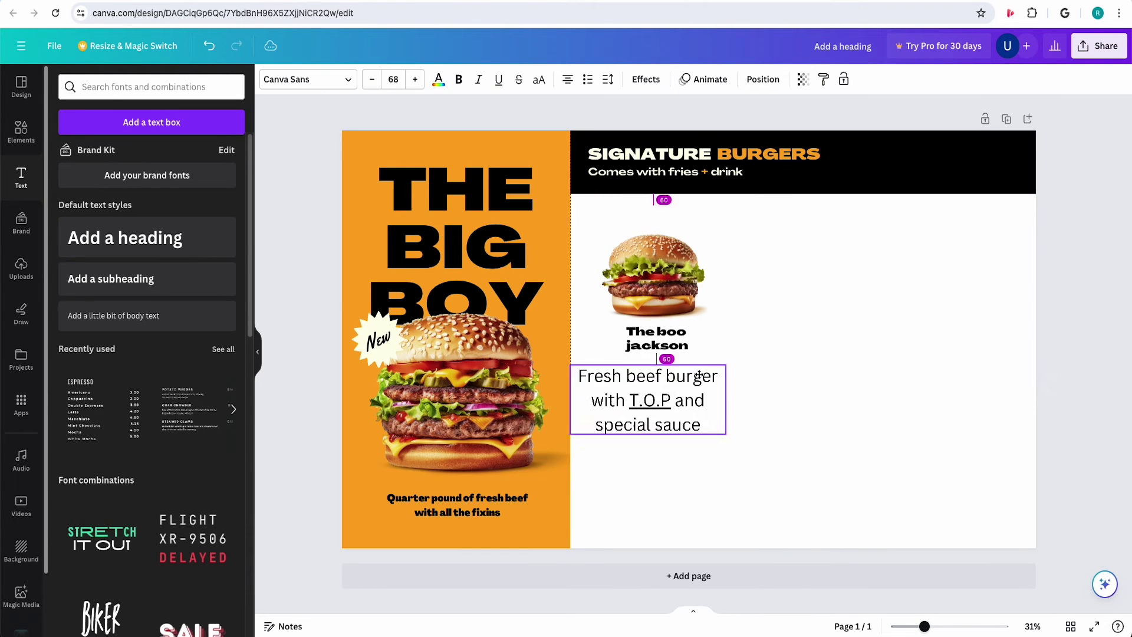
pyautogui.moveTo(726, 434); pyautogui.dragTo(658, 381)
pyautogui.click(708, 401)
pyautogui.click(670, 384)
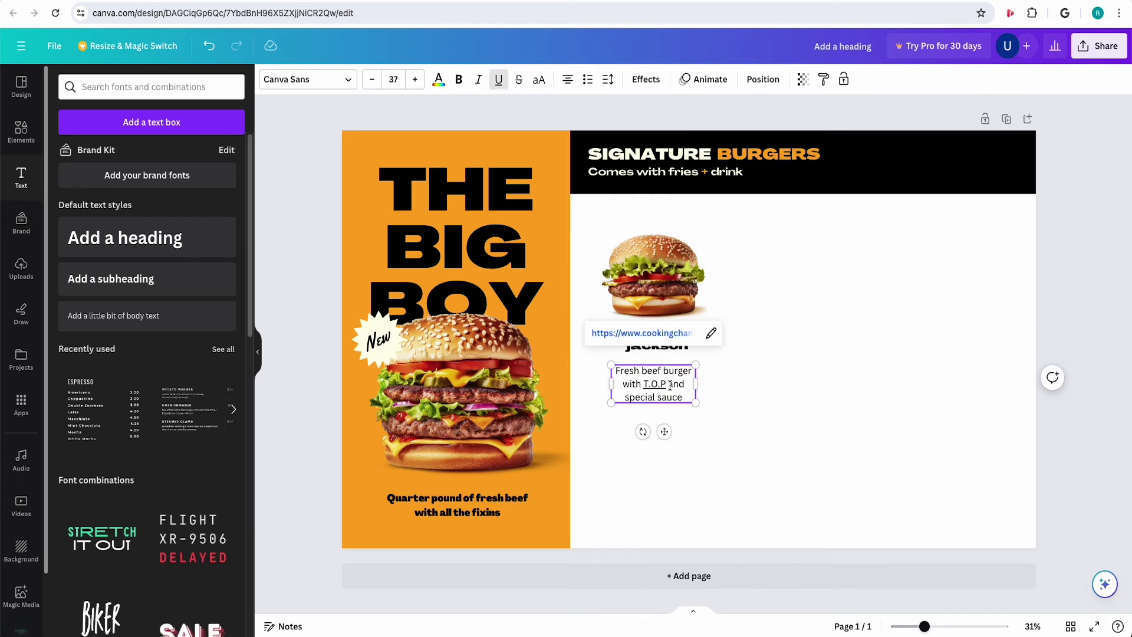
pyautogui.click(500, 80)
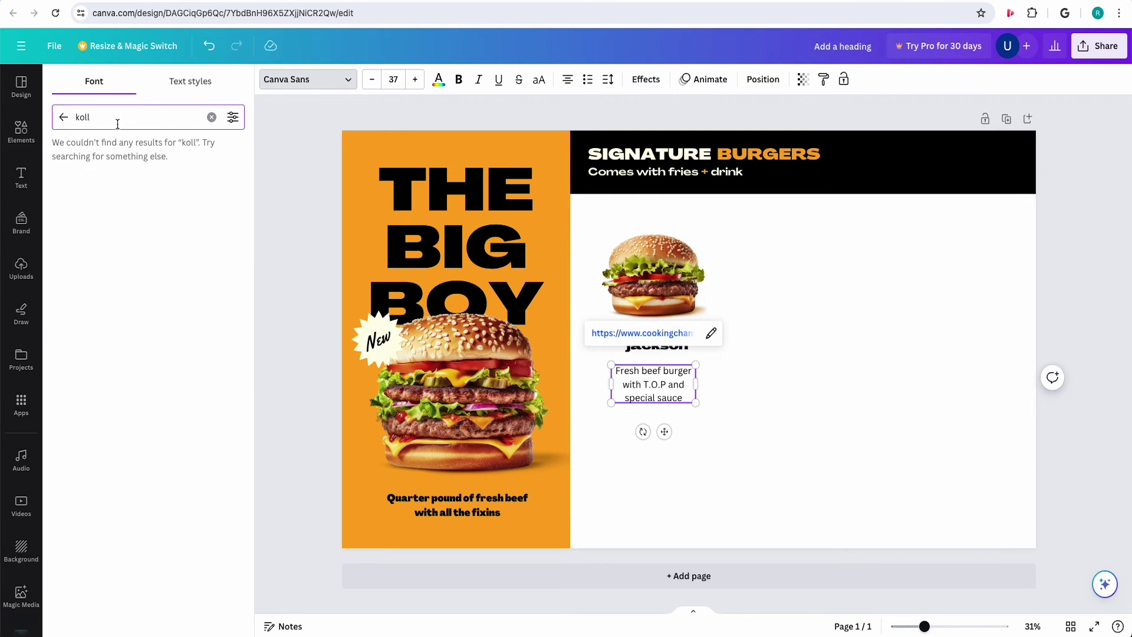
pyautogui.click(300, 79)
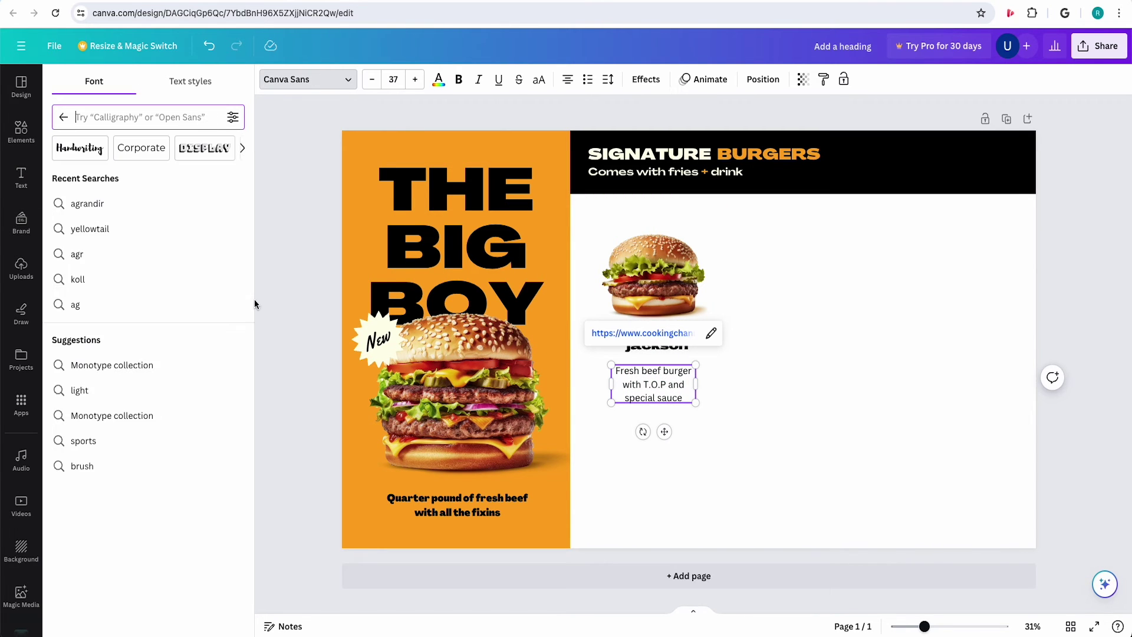
pyautogui.click(656, 382)
pyautogui.click(702, 381)
pyautogui.moveTo(722, 383); pyautogui.dragTo(655, 434)
pyautogui.click(688, 422)
# - Make the burger title uppercase: THE BOO JACKSON
pyautogui.doubleClick(656, 338)
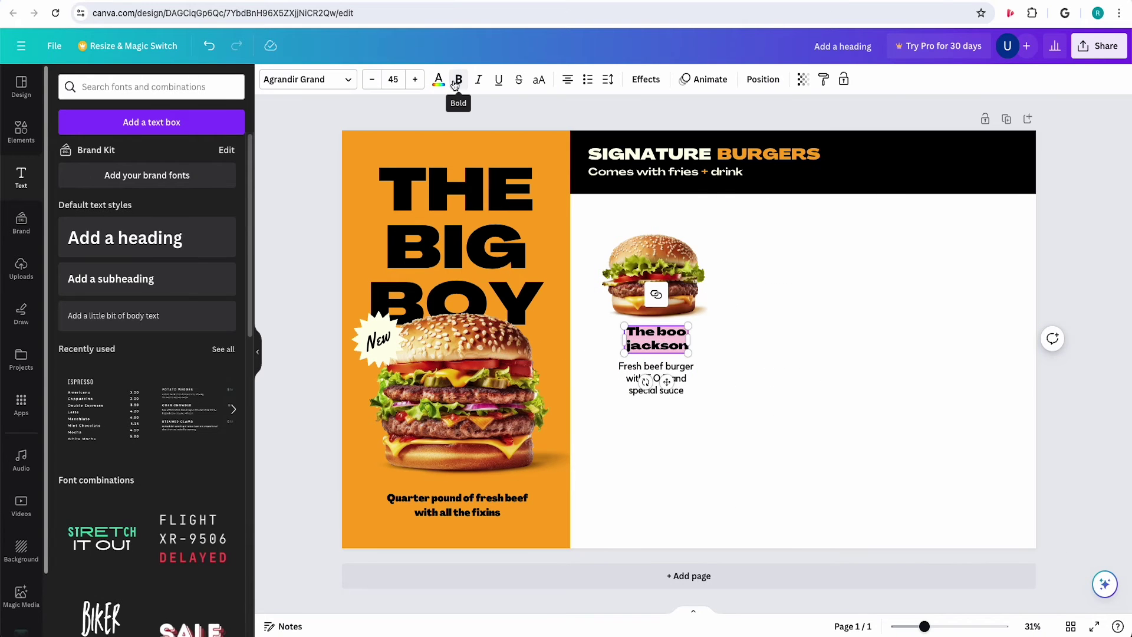
pyautogui.click(539, 78)
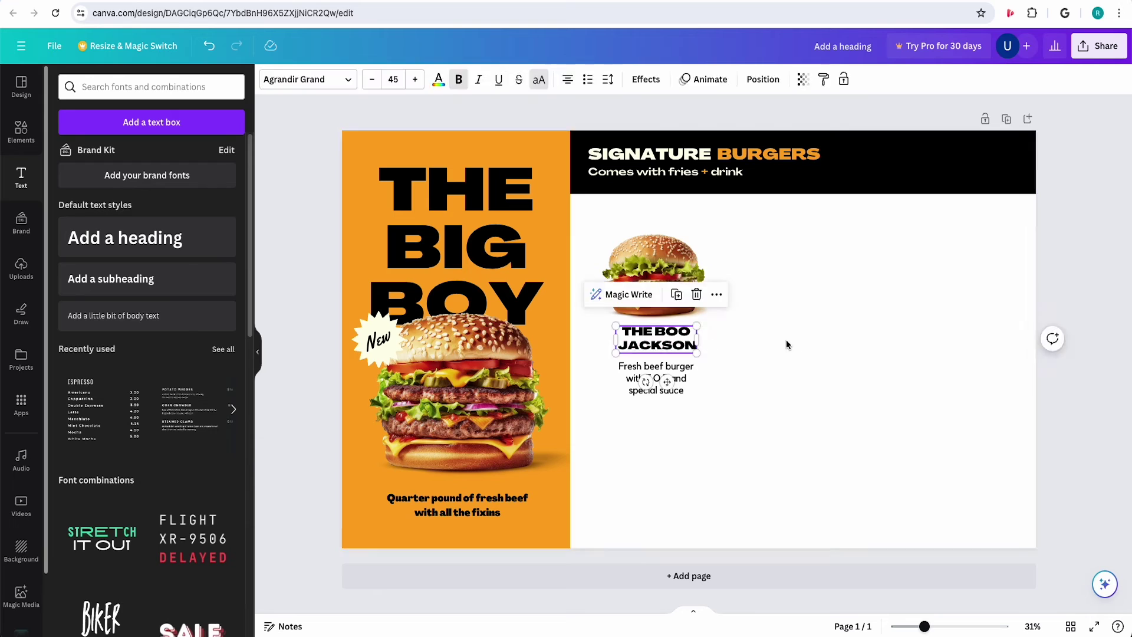
pyautogui.click(770, 333)
pyautogui.click(694, 382)
pyautogui.click(712, 354)
pyautogui.click(677, 393)
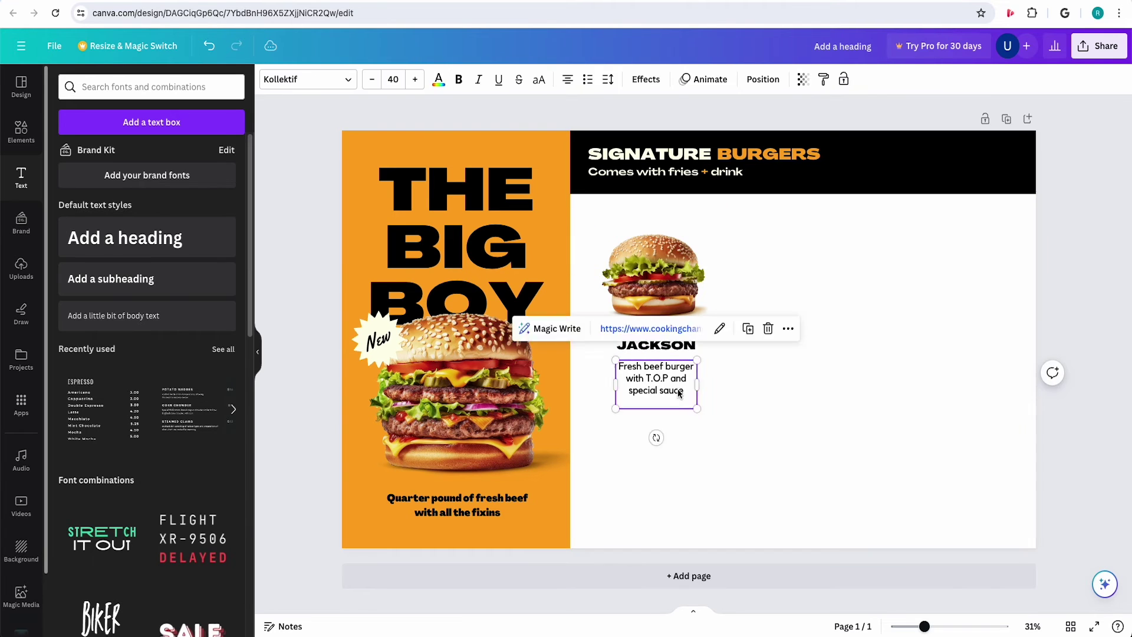
pyautogui.click(655, 279)
pyautogui.click(775, 320)
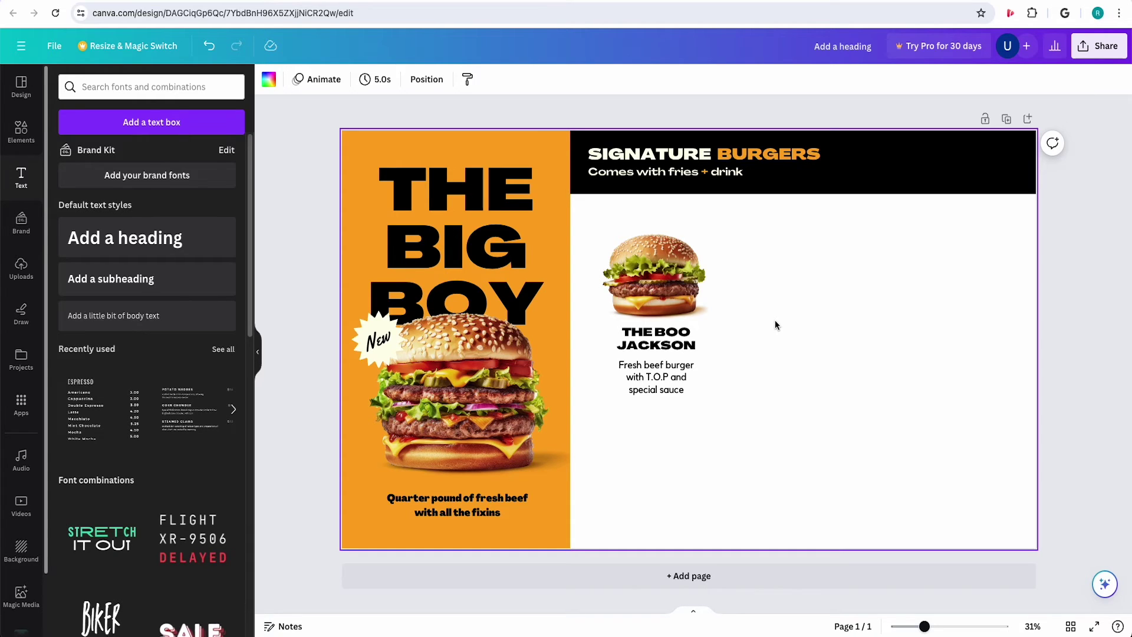
# - Select the burger photo and texts together, copy and paste the item, undoing the extra copy
pyautogui.moveTo(774, 319); pyautogui.dragTo(634, 425)
pyautogui.rightClick(682, 370)
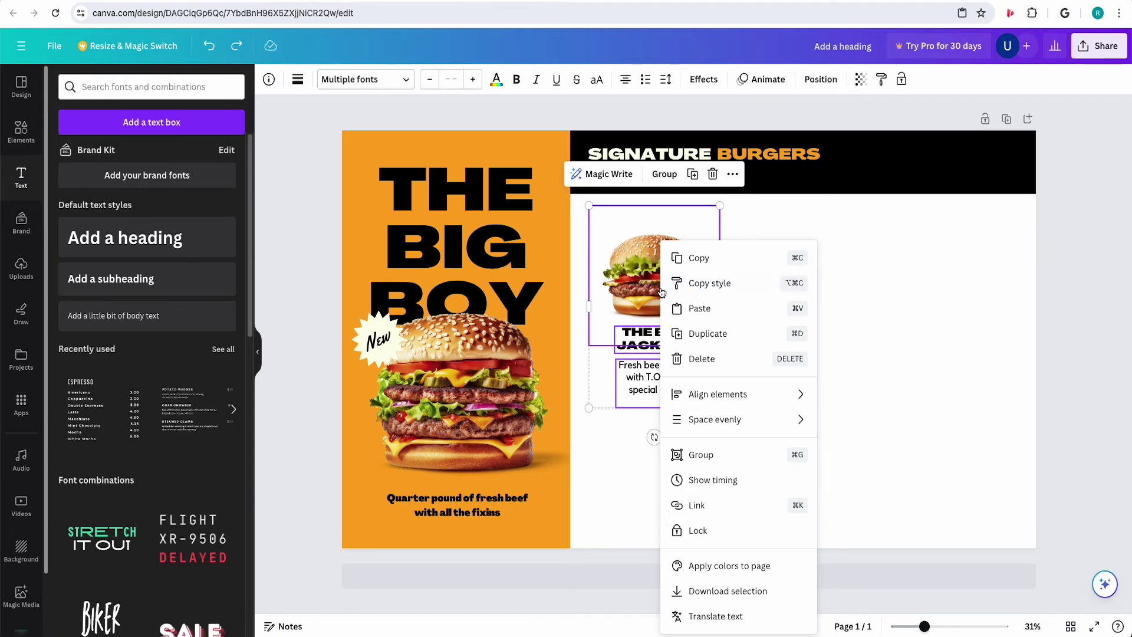
pyautogui.click(691, 263)
pyautogui.click(733, 287)
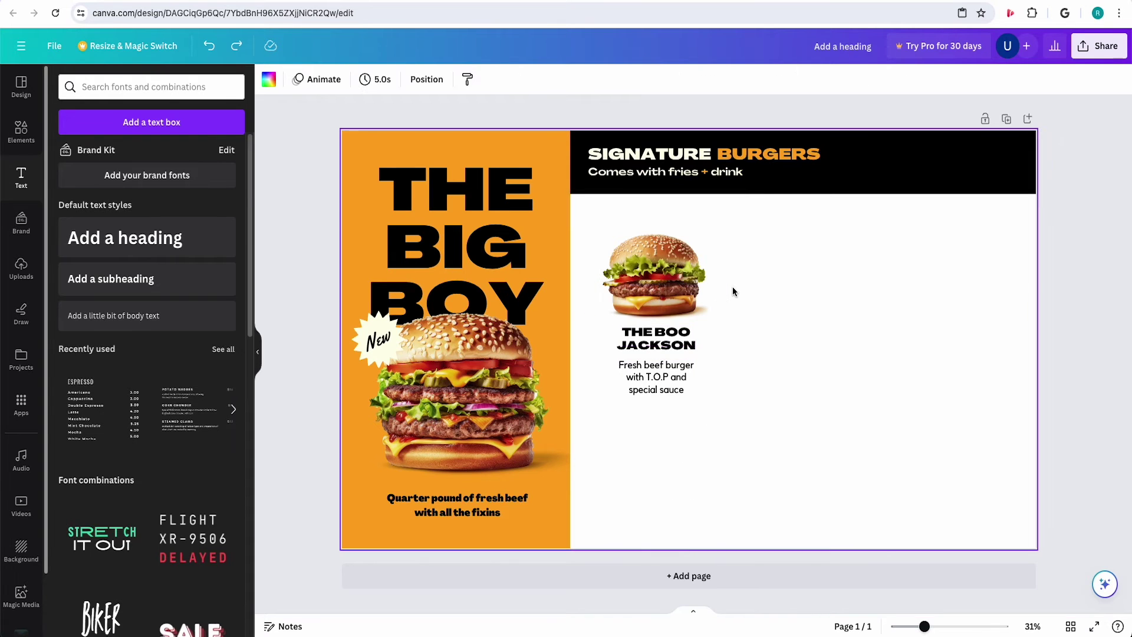
pyautogui.rightClick(754, 295)
pyautogui.click(806, 358)
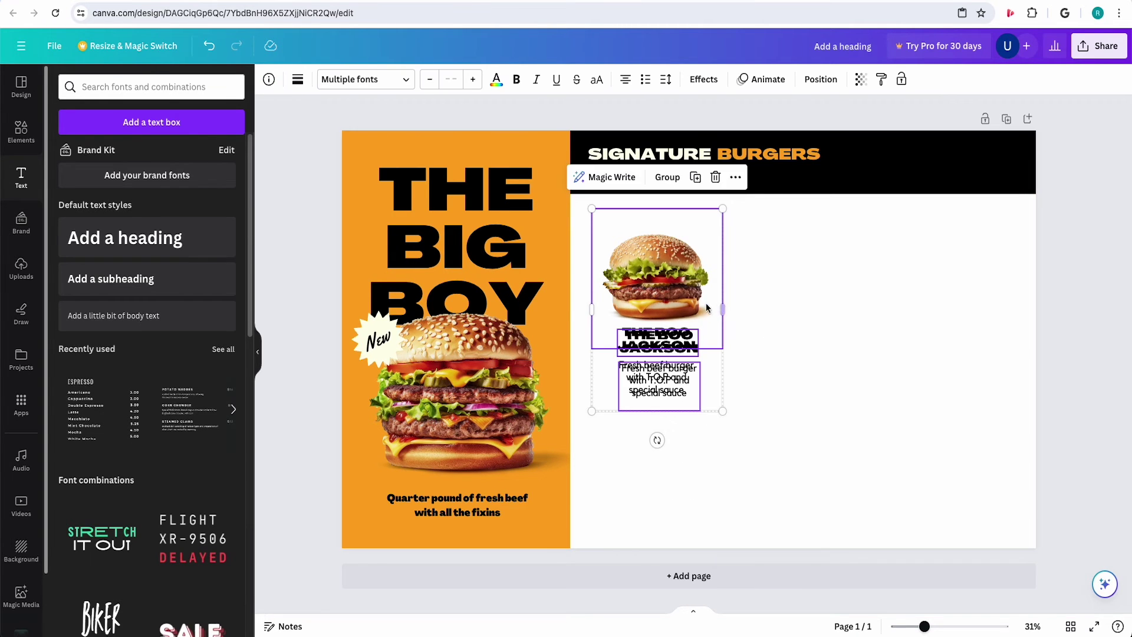
pyautogui.moveTo(706, 304); pyautogui.dragTo(832, 303)
pyautogui.hotkey('ctrl', 'z')
pyautogui.write('$9.00')
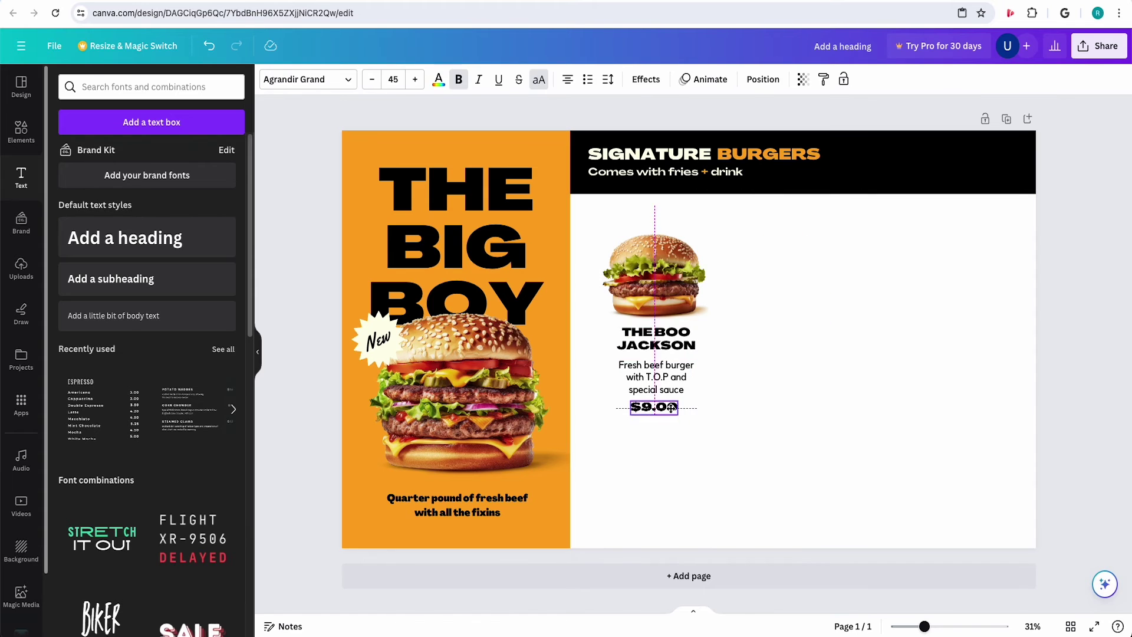
# - Duplicate the burger item and line the copies up side by side to the far right
pyautogui.moveTo(659, 389); pyautogui.dragTo(643, 367)
pyautogui.click(757, 356)
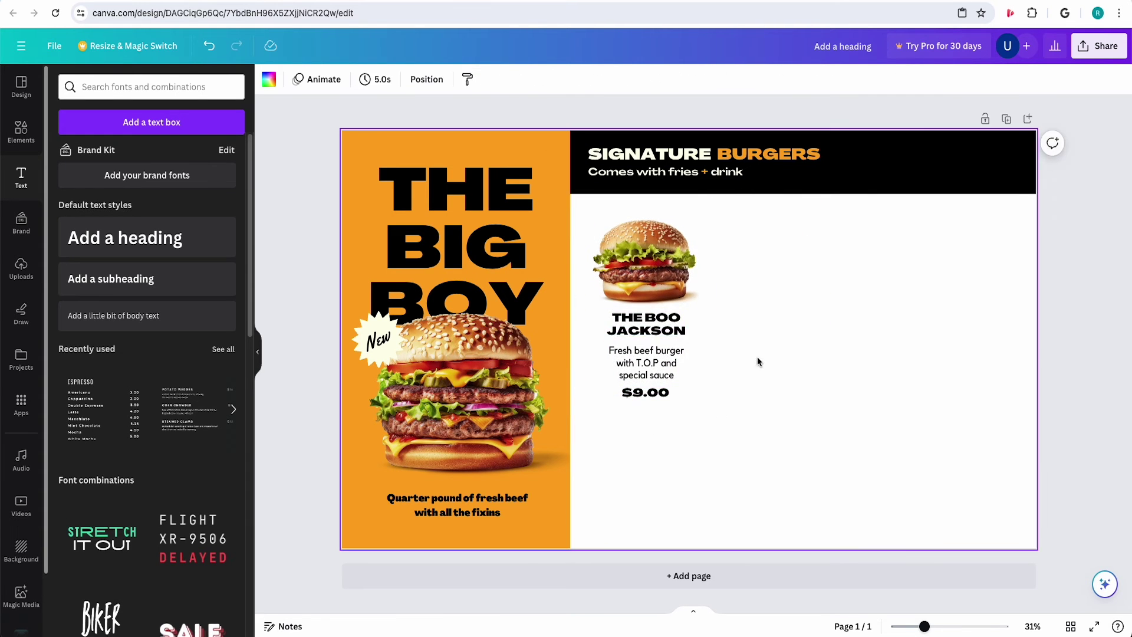
pyautogui.rightClick(663, 226)
pyautogui.click(697, 306)
pyautogui.rightClick(650, 376)
pyautogui.moveTo(791, 369)
pyautogui.mouseDown()
pyautogui.moveTo(650, 375)
pyautogui.moveTo(777, 376)
pyautogui.mouseUp()
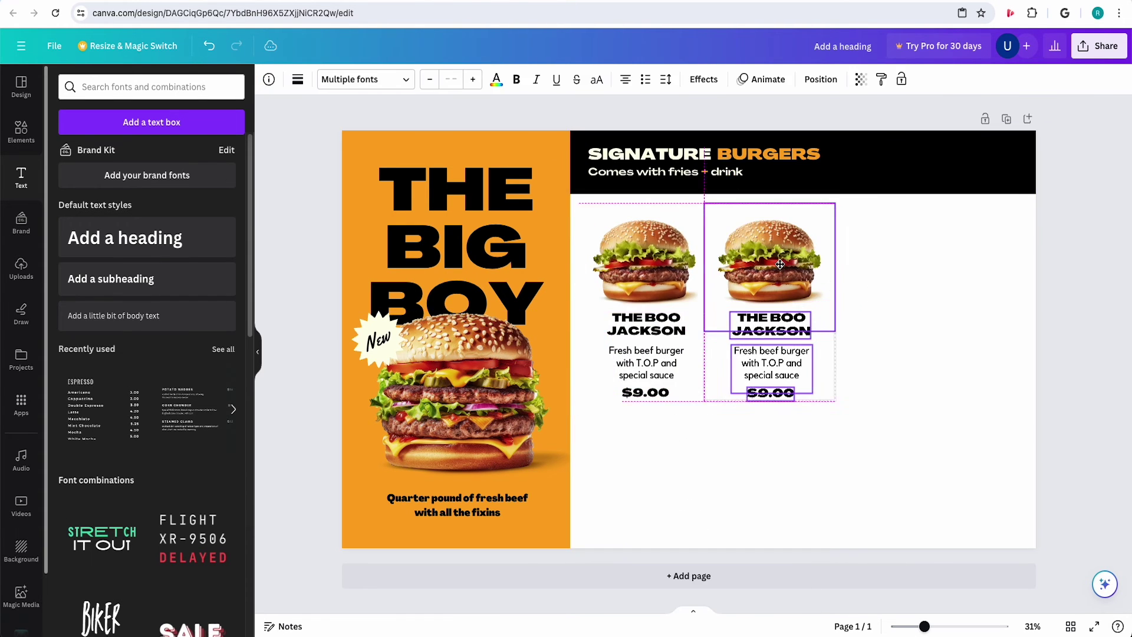
pyautogui.hotkey('ctrl', 'd')
pyautogui.moveTo(911, 355); pyautogui.dragTo(968, 353)
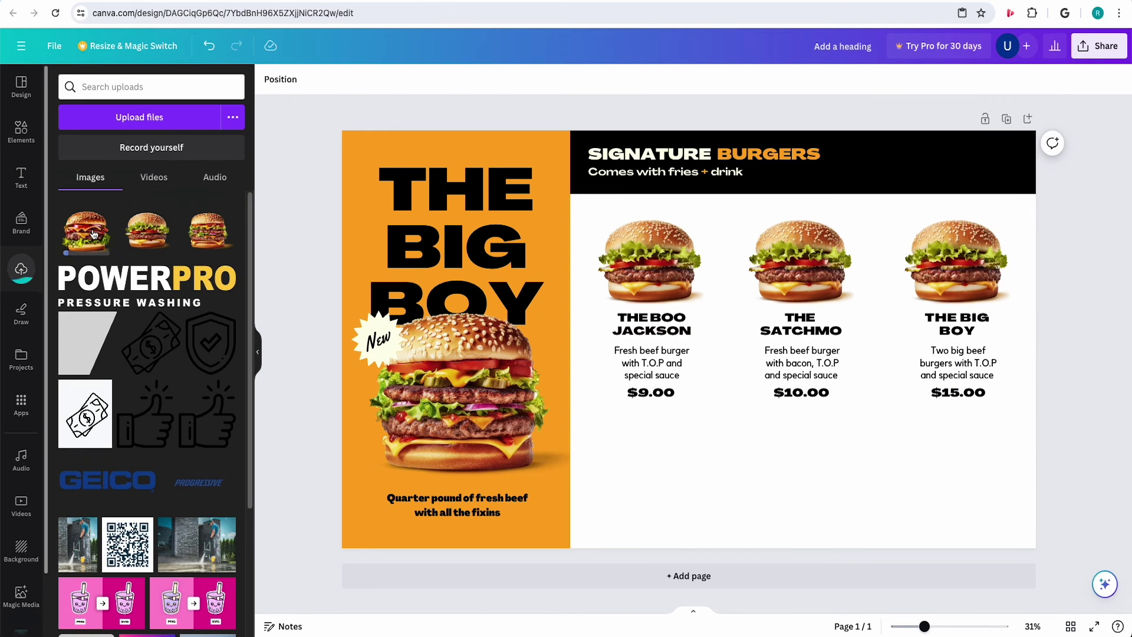
# - Place the uploaded bacon burger photo over The Satchmo item
pyautogui.moveTo(86, 232); pyautogui.dragTo(800, 265)
pyautogui.moveTo(769, 336); pyautogui.dragTo(831, 250)
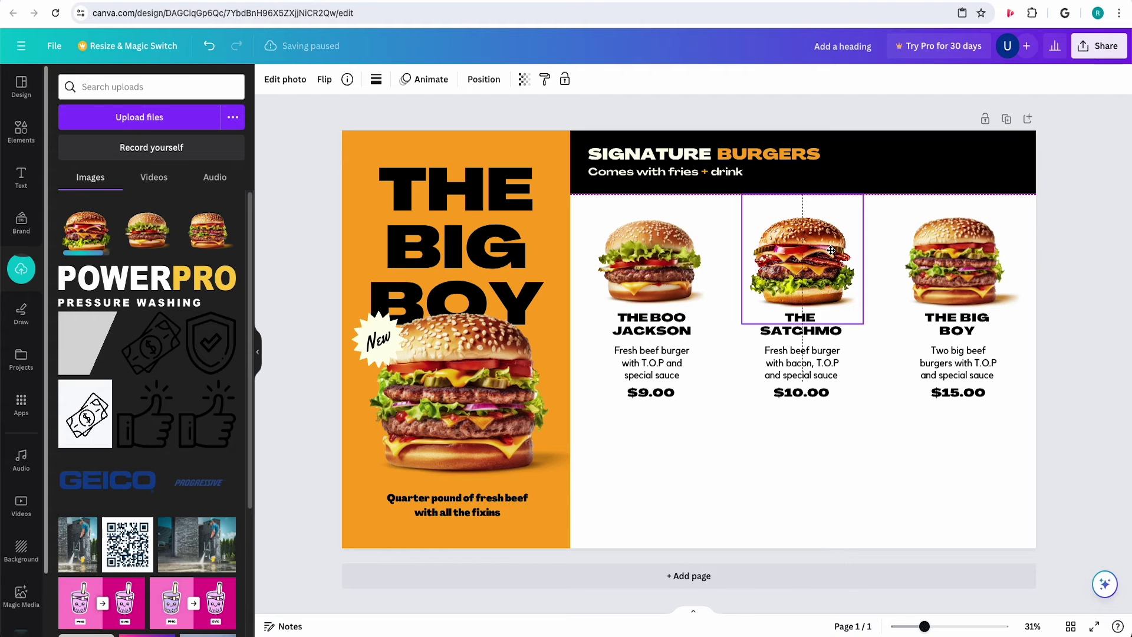
pyautogui.click(832, 251)
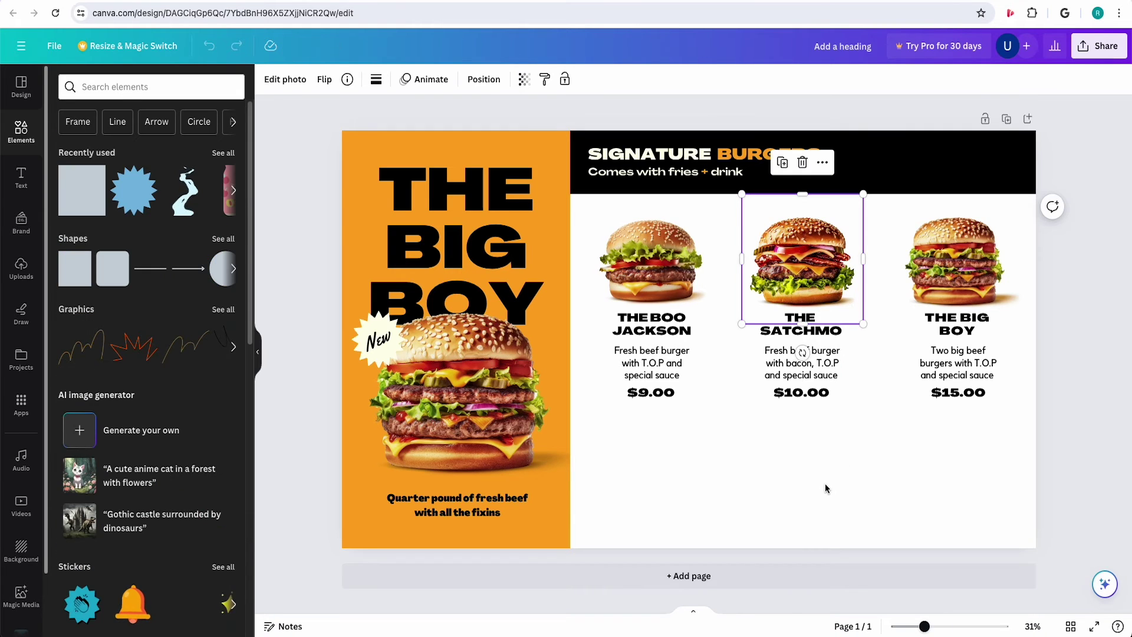
# - Add a heading and a body text box below the burger prices for the Sides and Drinks lists
pyautogui.click(708, 457)
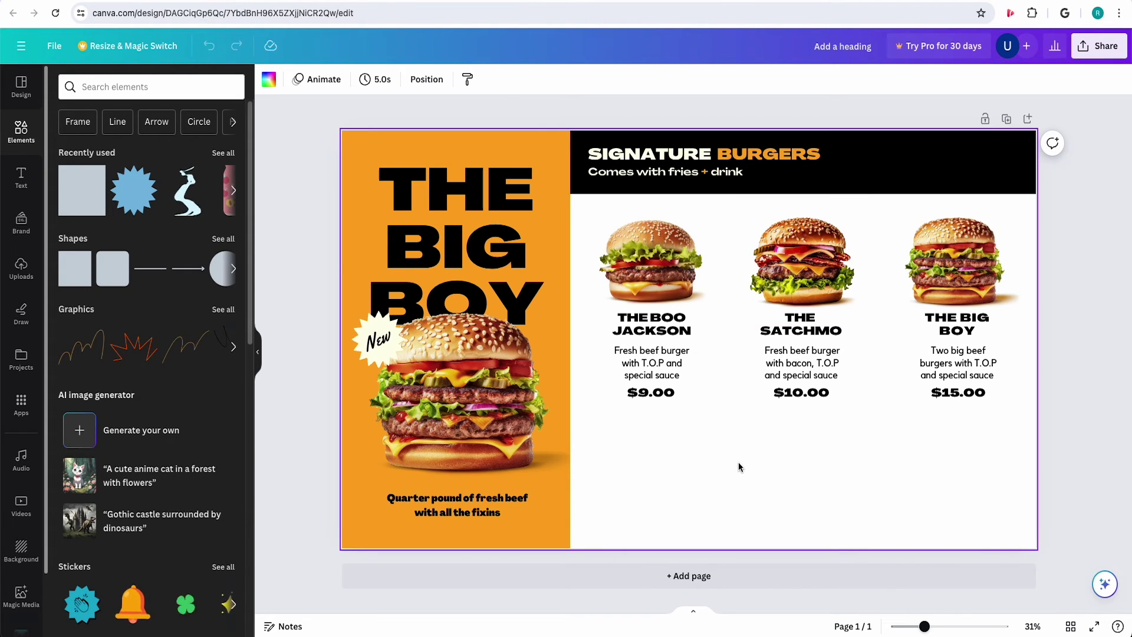
pyautogui.click(20, 177)
pyautogui.click(114, 228)
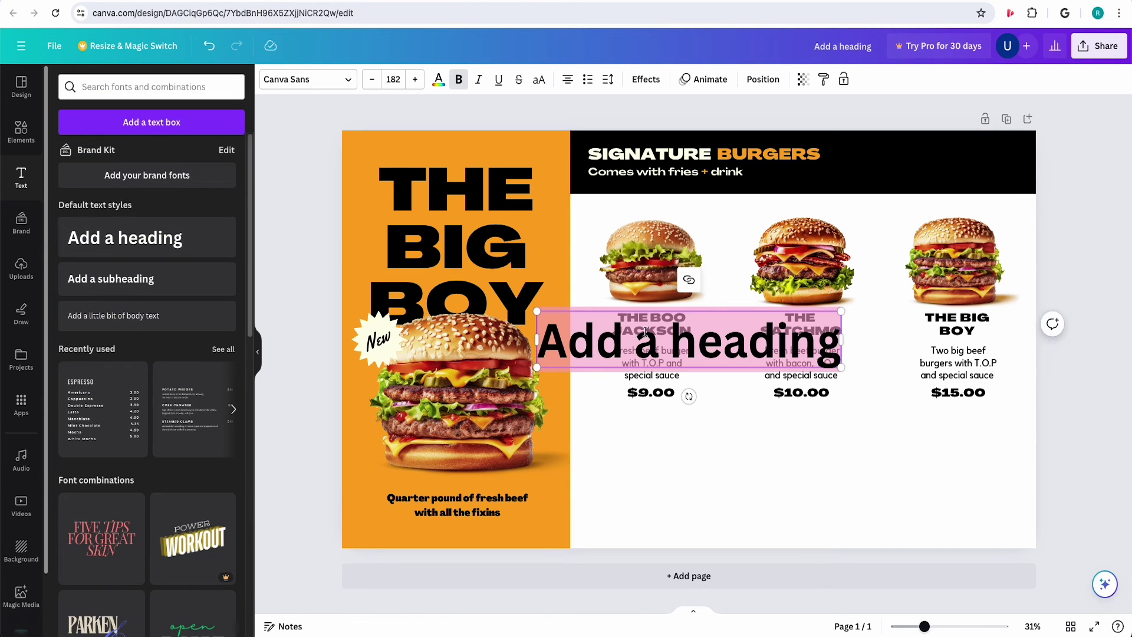
pyautogui.click(587, 291)
pyautogui.moveTo(690, 344); pyautogui.dragTo(743, 451)
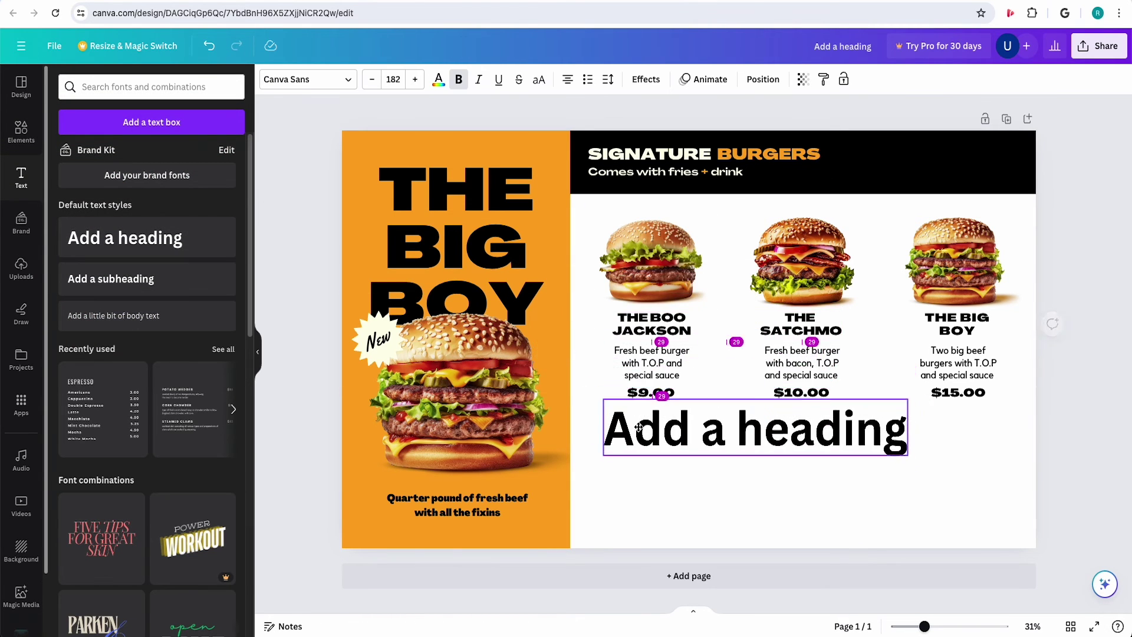
pyautogui.click(132, 315)
pyautogui.click(268, 107)
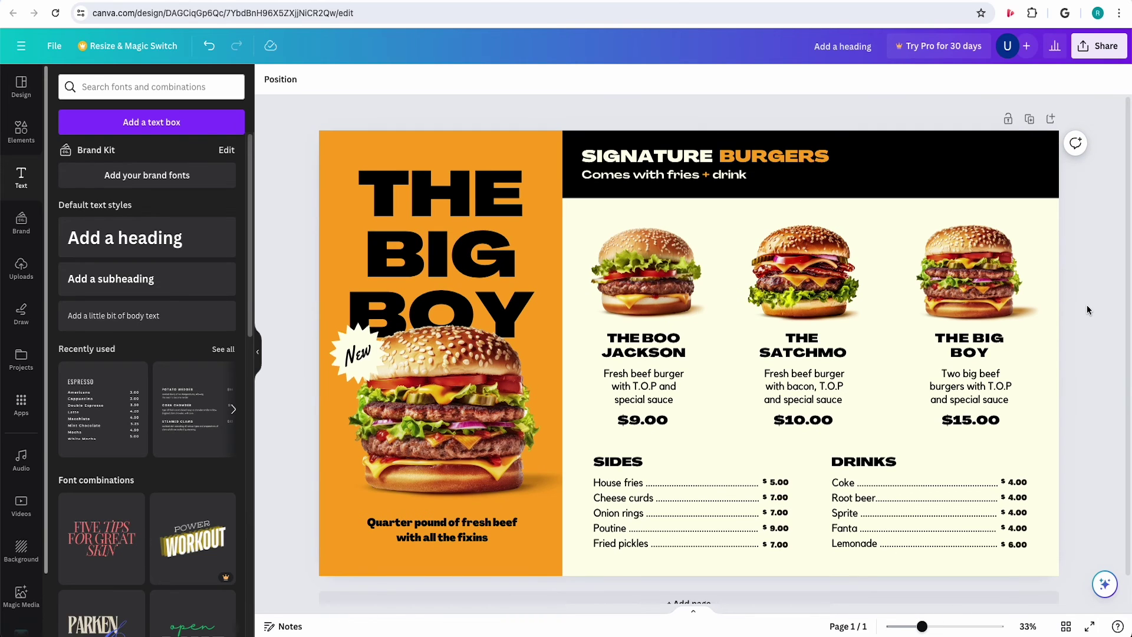
# - Create a public view link for the menu from Share and copy it
pyautogui.click(1102, 56)
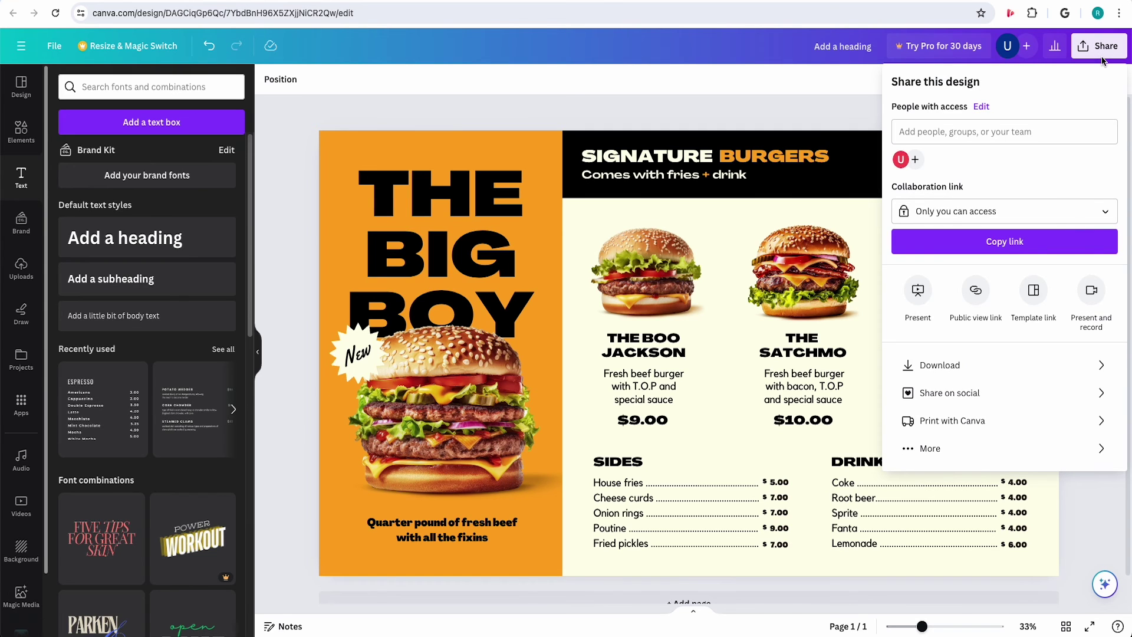
pyautogui.click(976, 293)
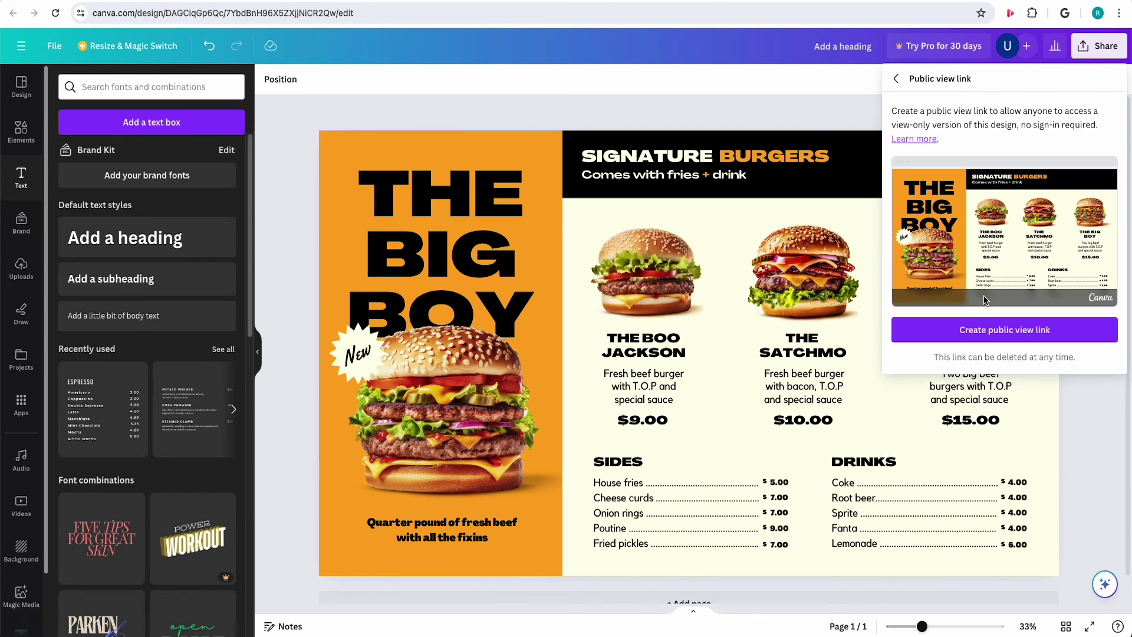
pyautogui.click(1007, 329)
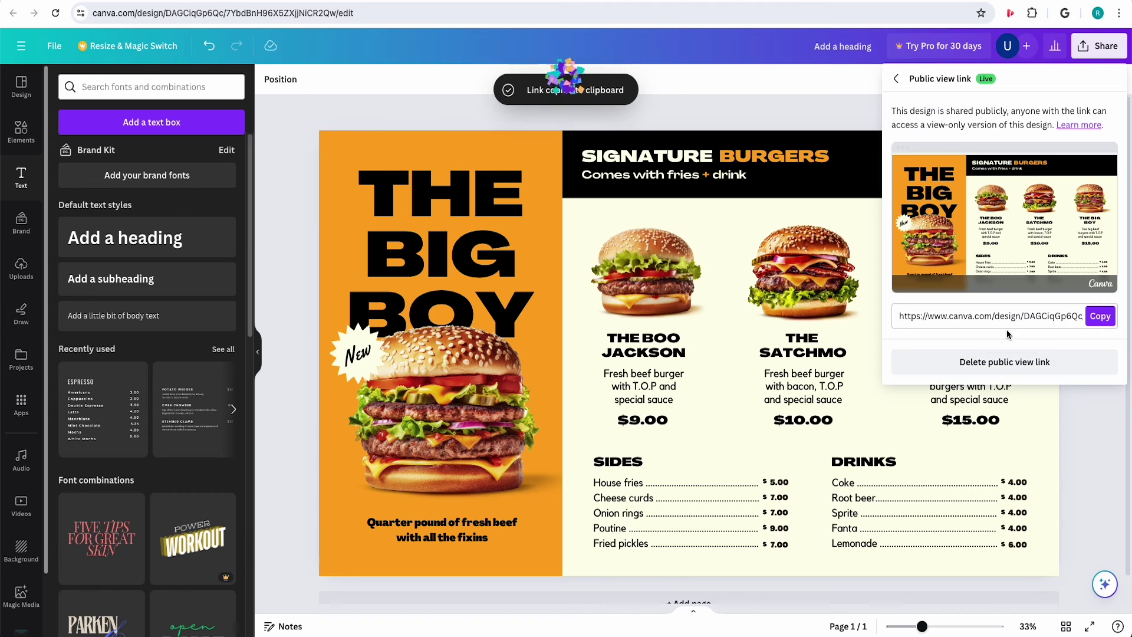
pyautogui.click(1099, 316)
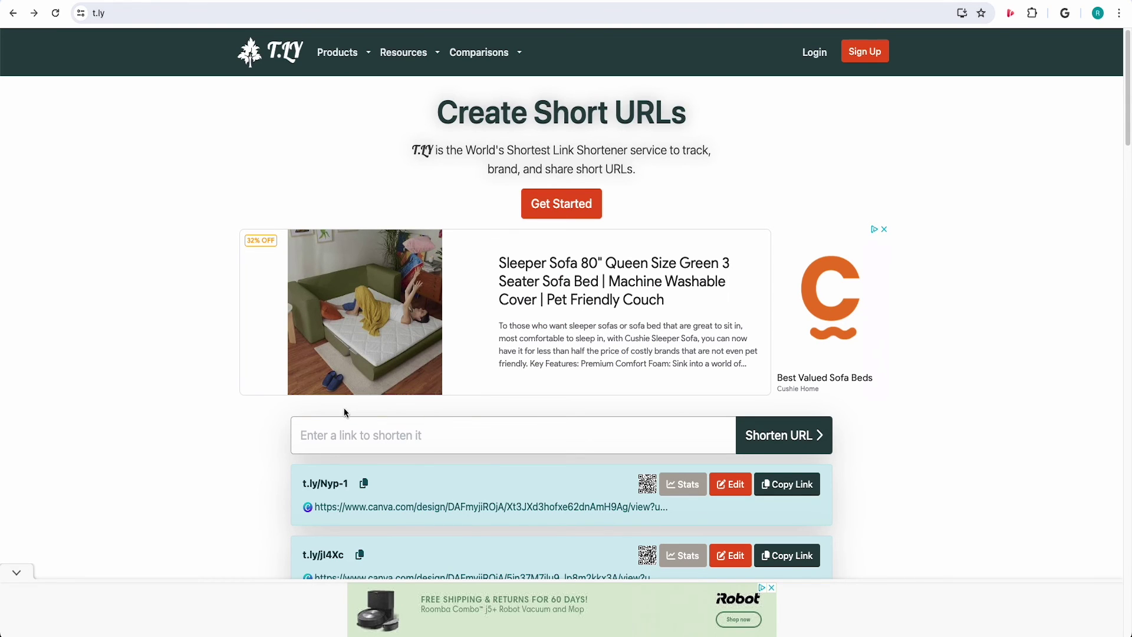
# - Paste the Canva view link into t.ly, shorten it to t.ly/u7z3Y, and copy it
pyautogui.click(360, 429)
pyautogui.hotkey('ctrl', 'v')
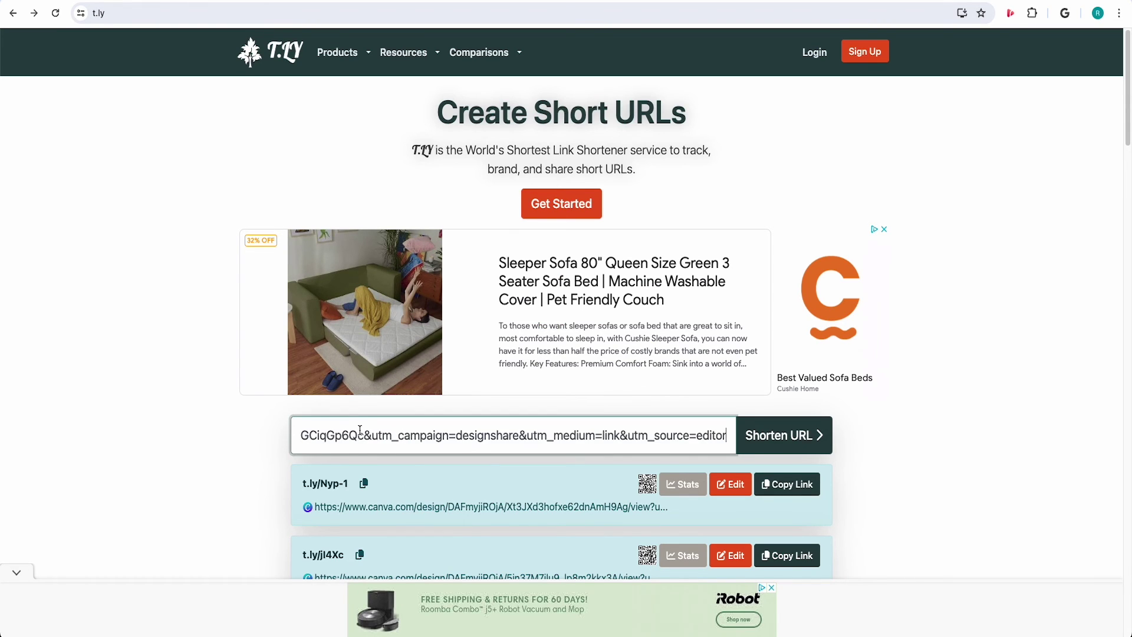
pyautogui.click(802, 431)
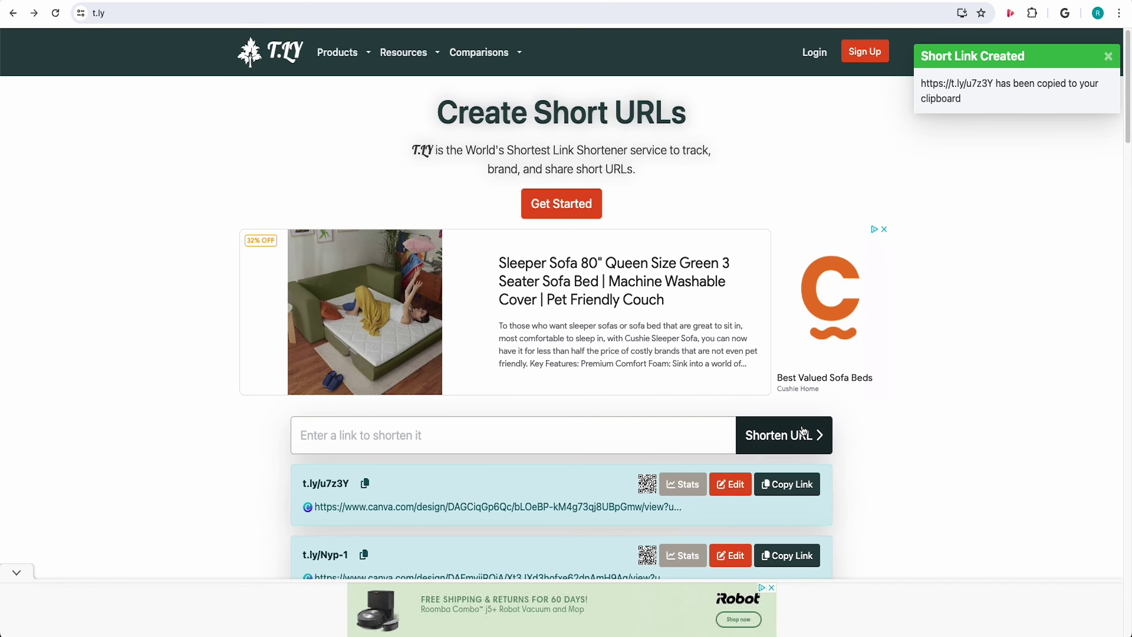
pyautogui.scroll(-2, 799, 432)
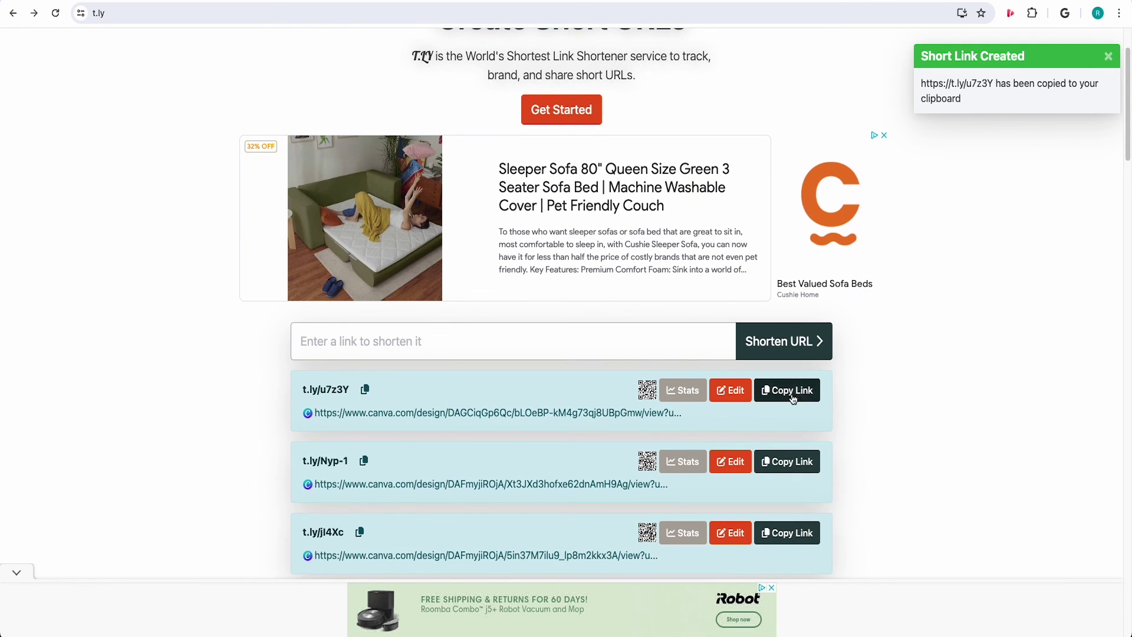
pyautogui.click(794, 399)
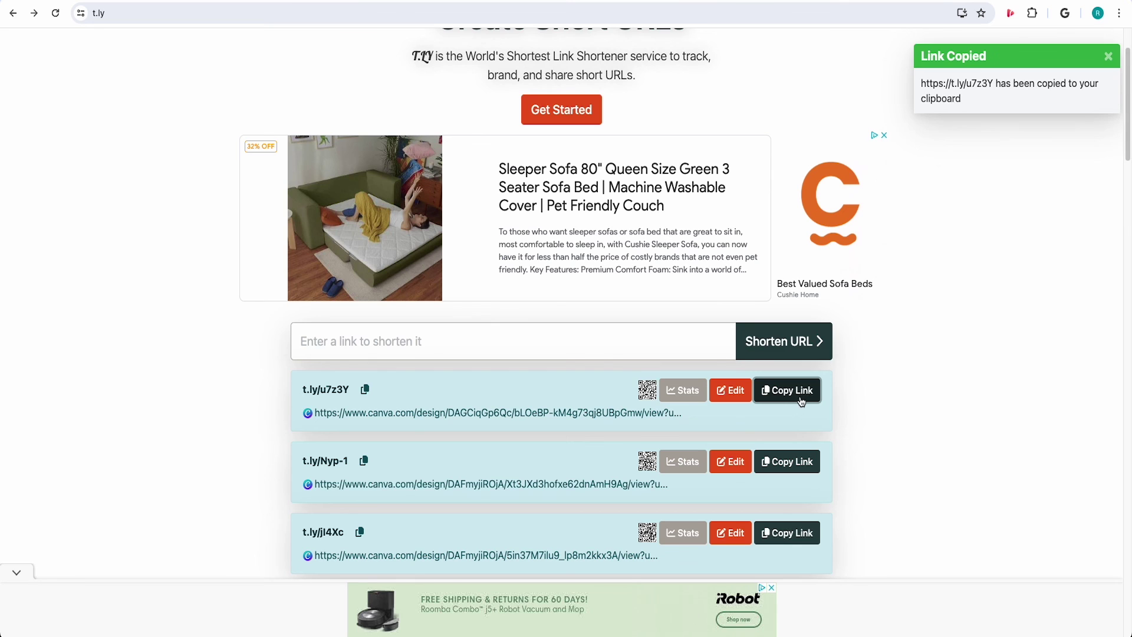